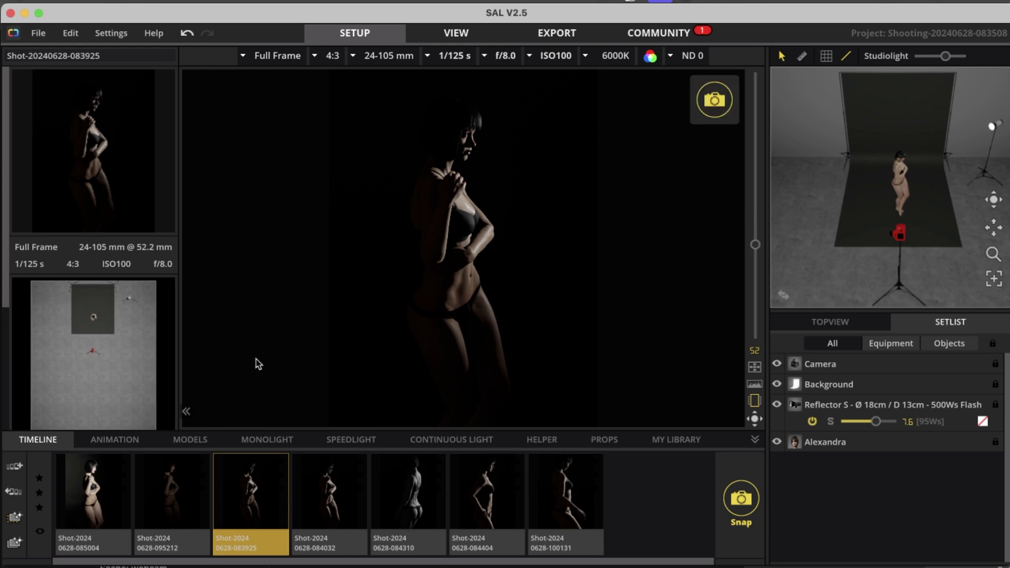
- On the first saved shot, swing the Reflector S with Grid No. 3 behind the model for rim light
click(98, 484)
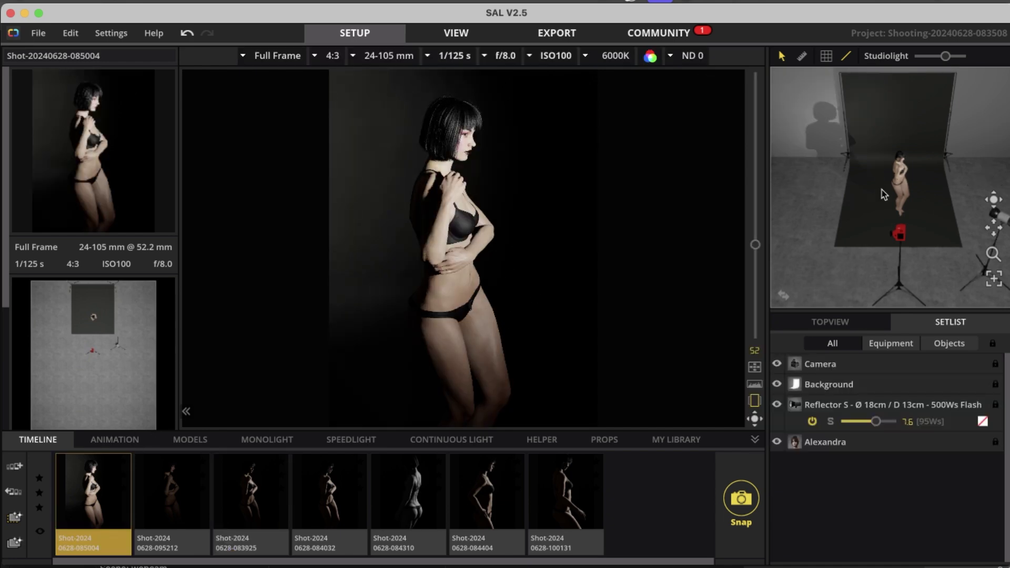
drag(942, 250, 912, 251)
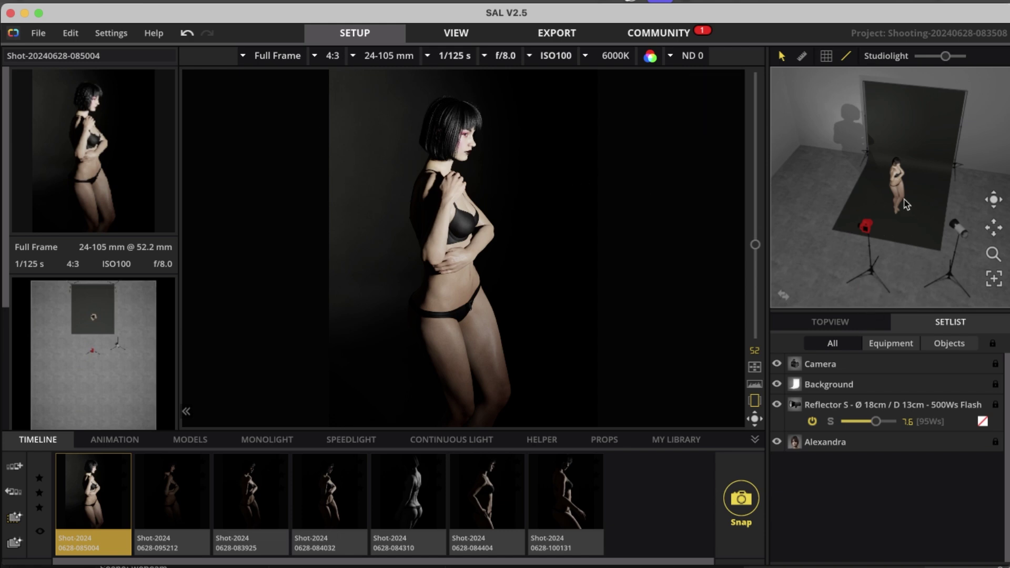
drag(901, 204, 899, 213)
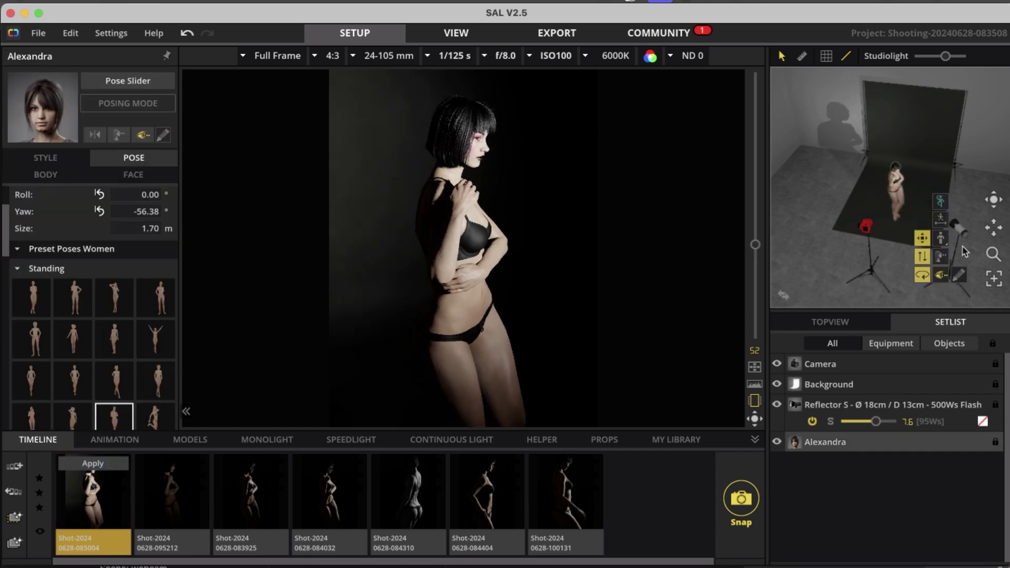
drag(950, 296, 980, 231)
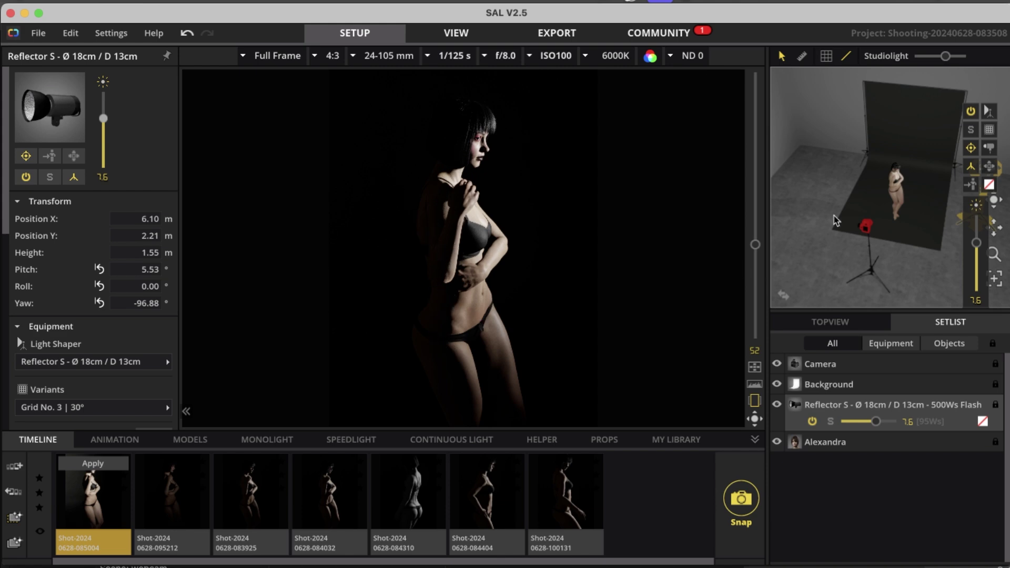
drag(941, 256, 966, 206)
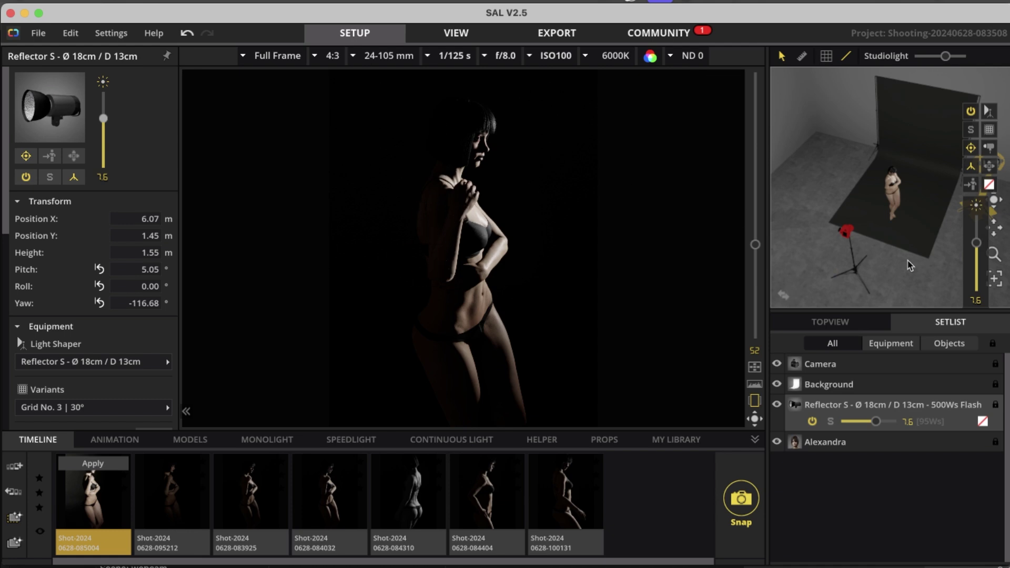
drag(932, 266, 982, 282)
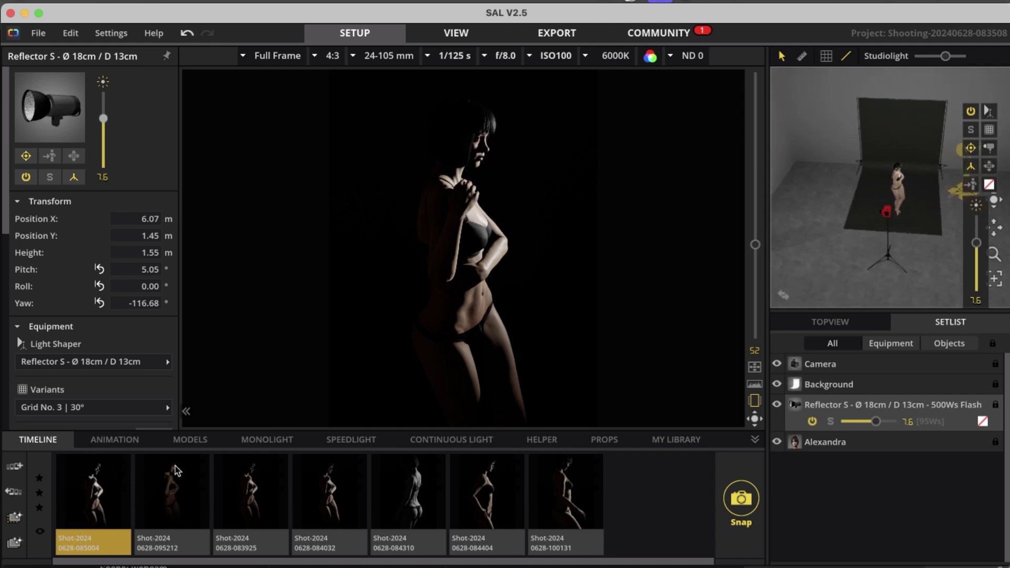
- Load shot 095212, raise the reflector power to 6.3, and move it closer behind the model
click(177, 493)
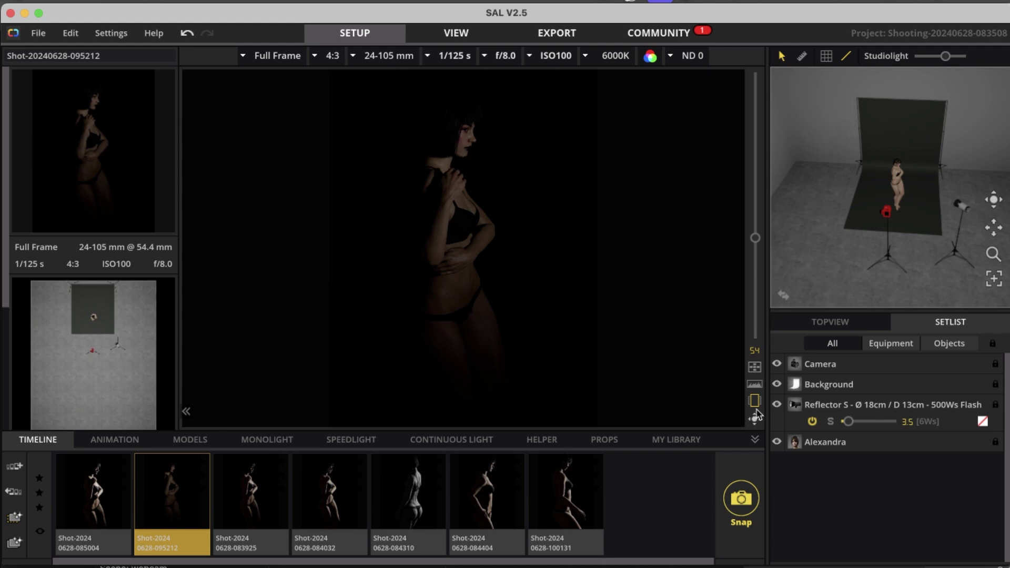
drag(955, 264, 972, 205)
drag(976, 283, 978, 257)
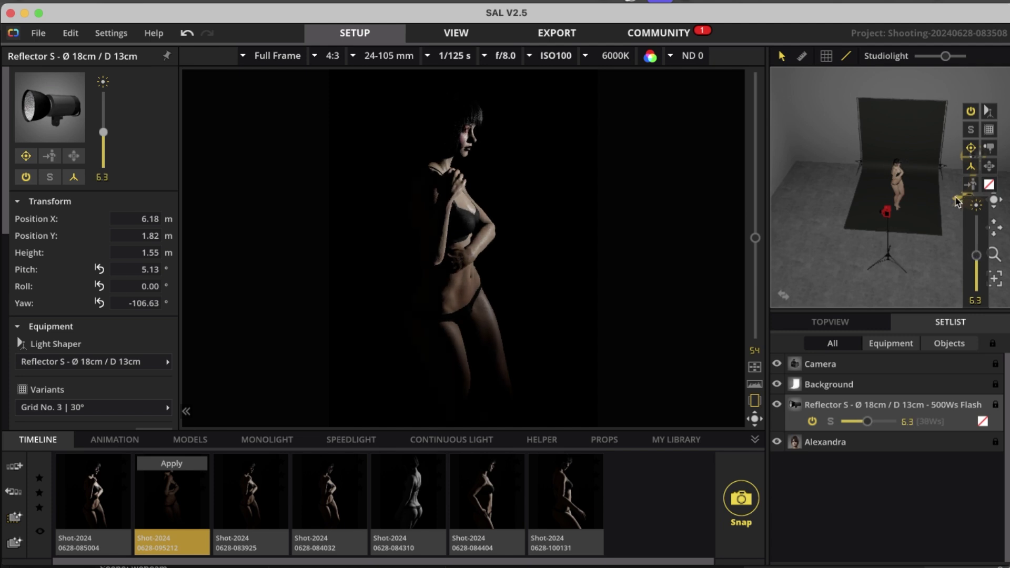
drag(957, 202, 931, 190)
scroll(955, 151, up, 2)
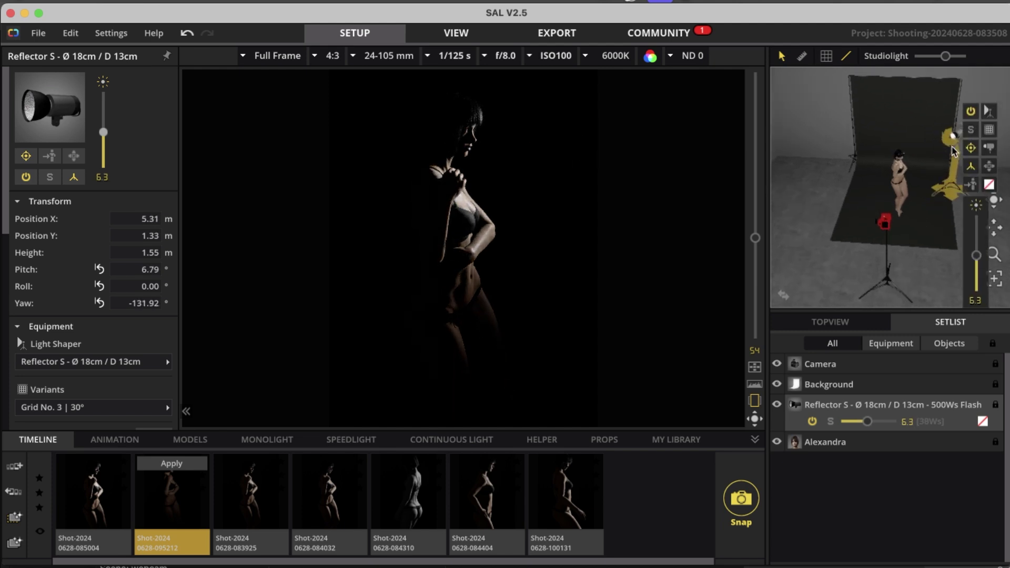
drag(955, 151, 955, 131)
mouse_move(558, 252)
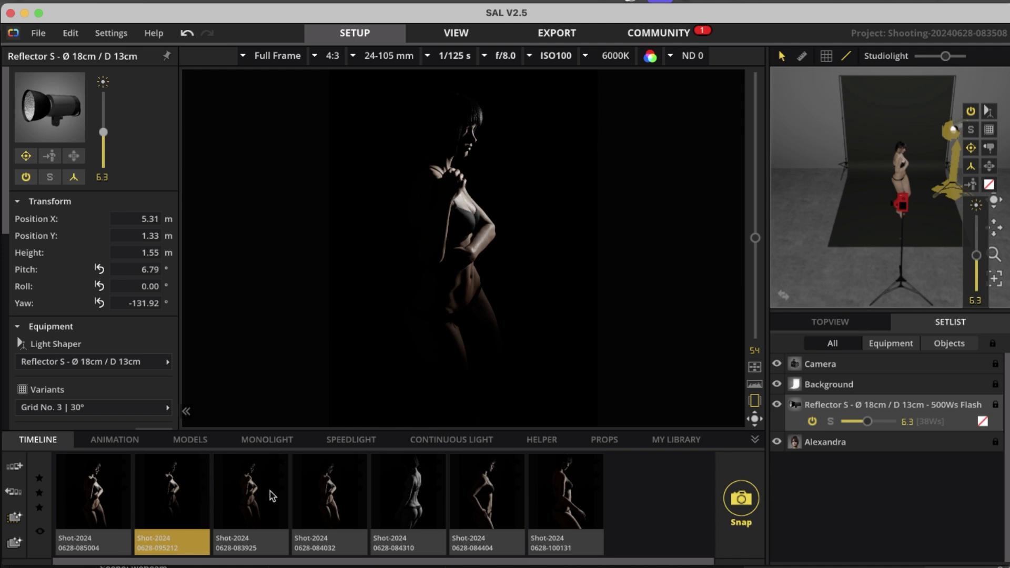
- Load shot 083925 and select its grid reflector light
click(878, 233)
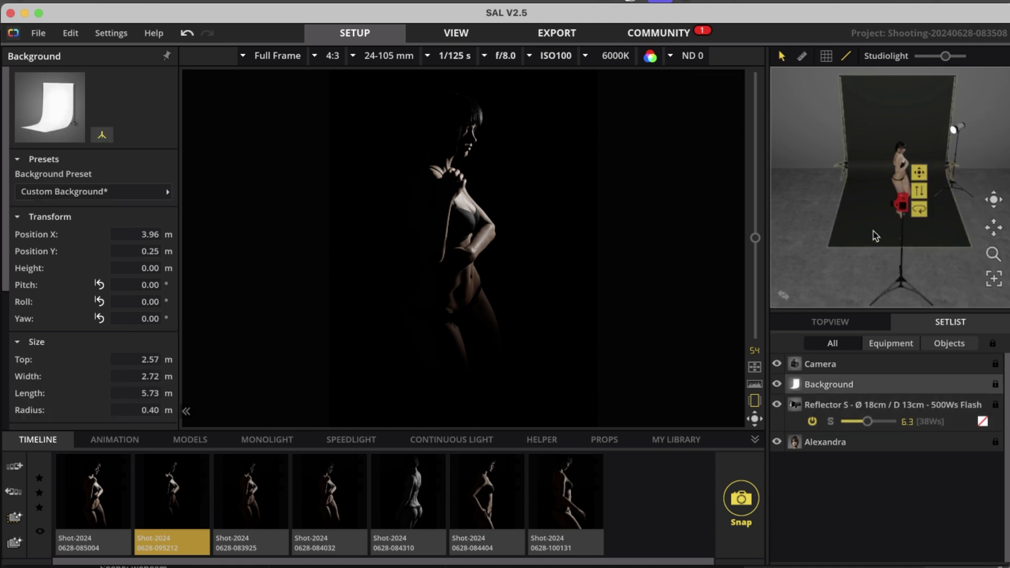
click(265, 494)
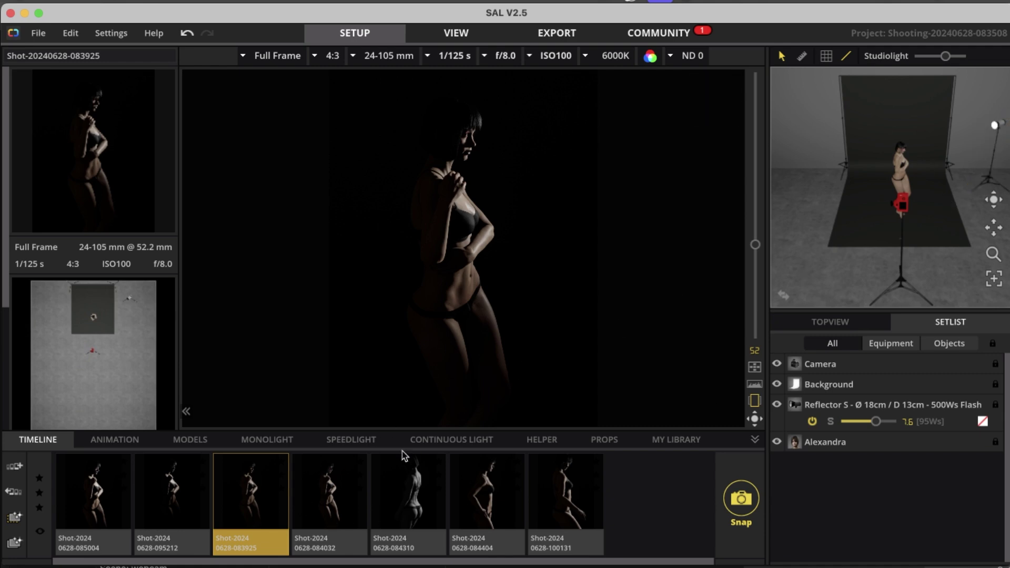
click(998, 127)
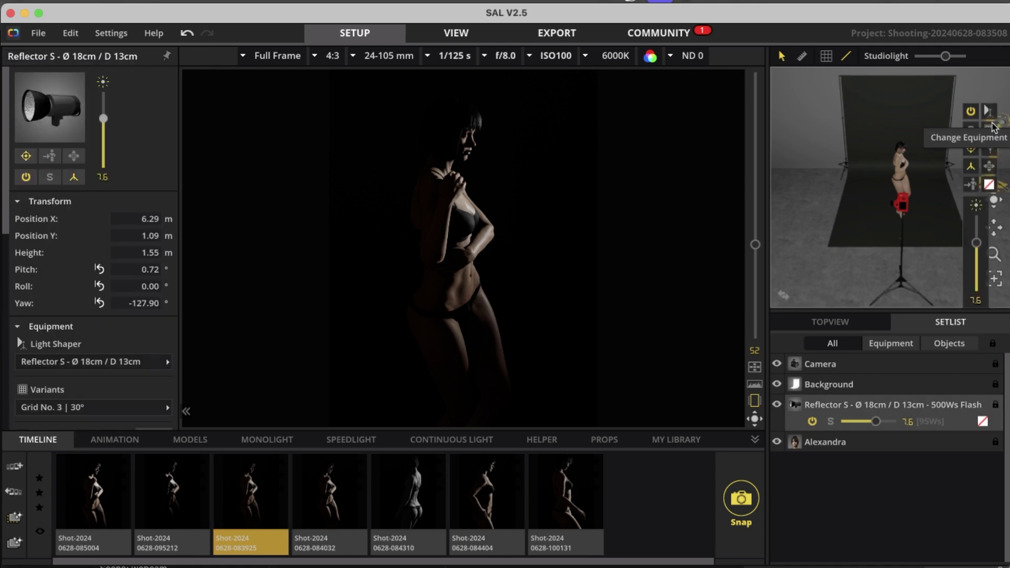
- Replace the reflector's shaper with the Striplight 30 x 90 cm from the light shaper library
click(993, 152)
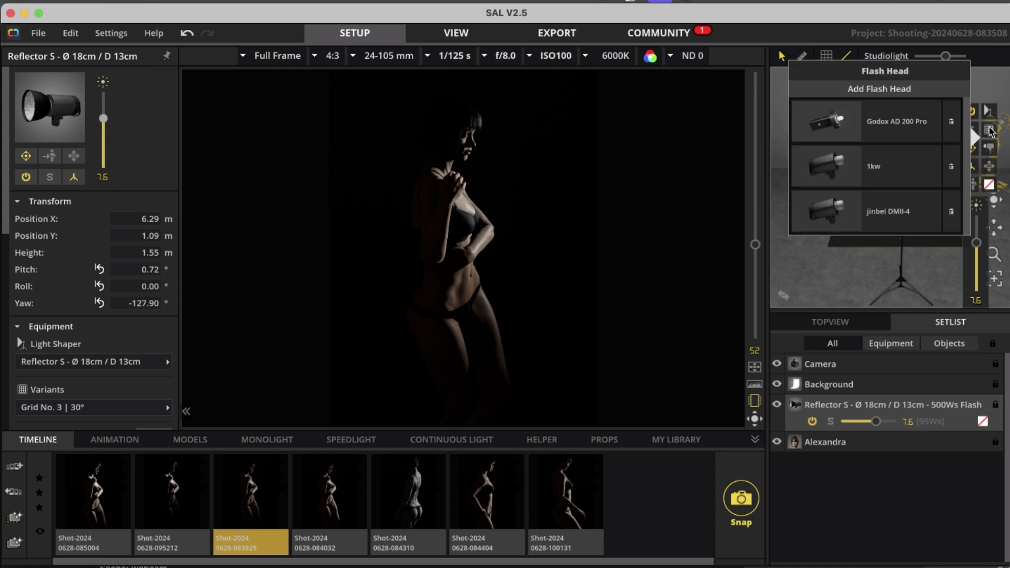
click(989, 110)
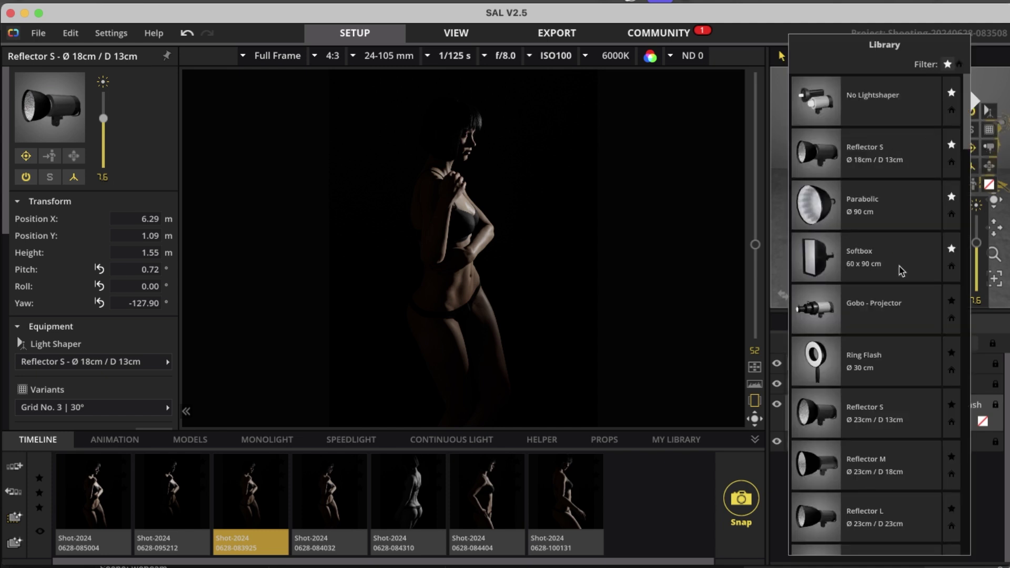
scroll(902, 273, down, 10)
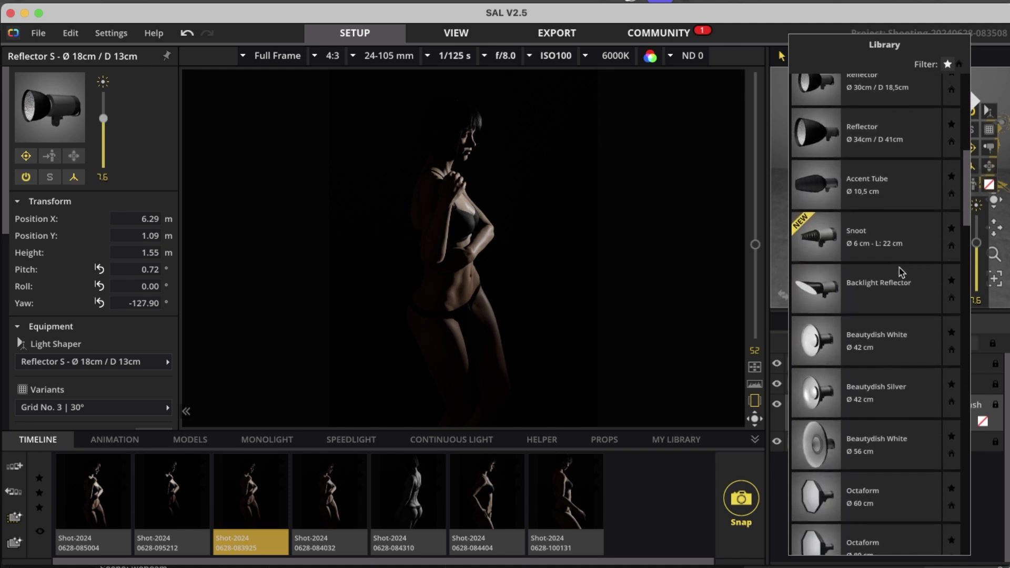
scroll(902, 273, down, 12)
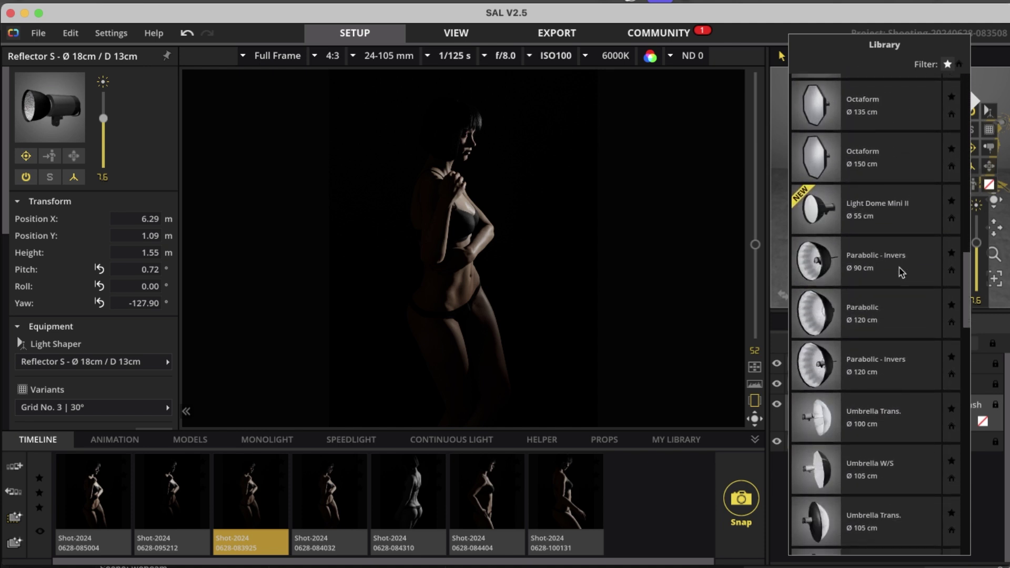
scroll(902, 272, down, 12)
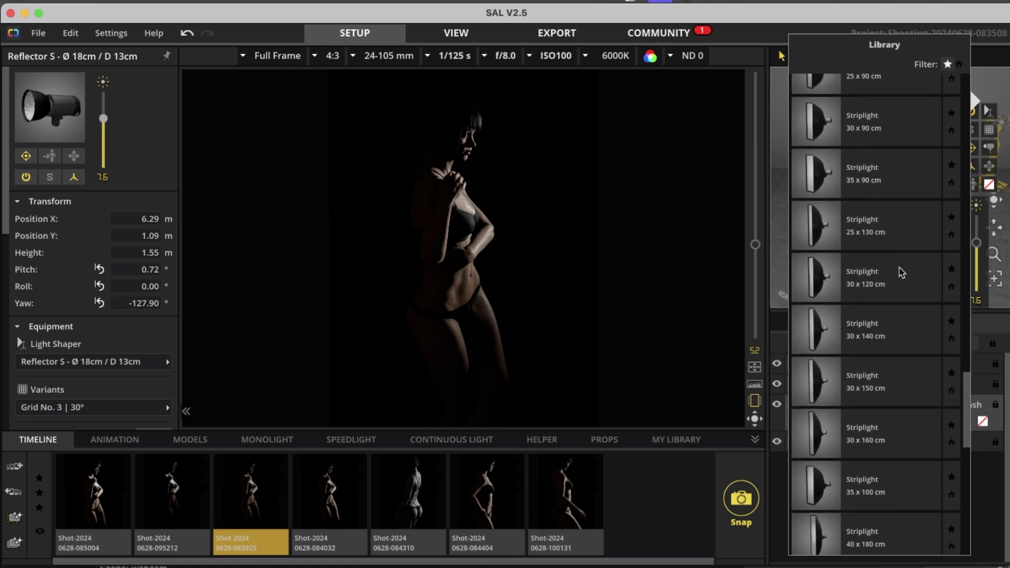
scroll(902, 272, up, 1)
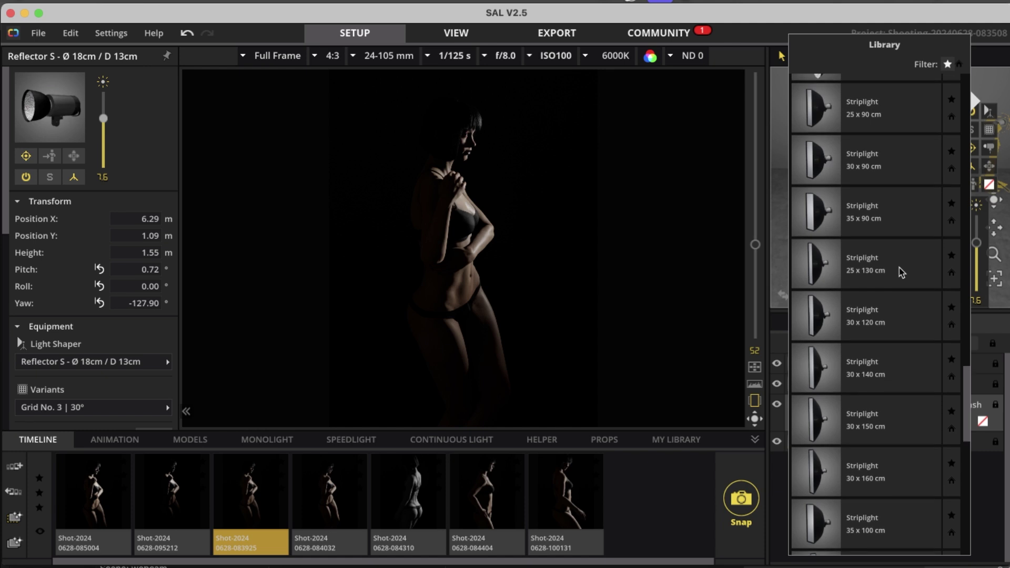
click(910, 165)
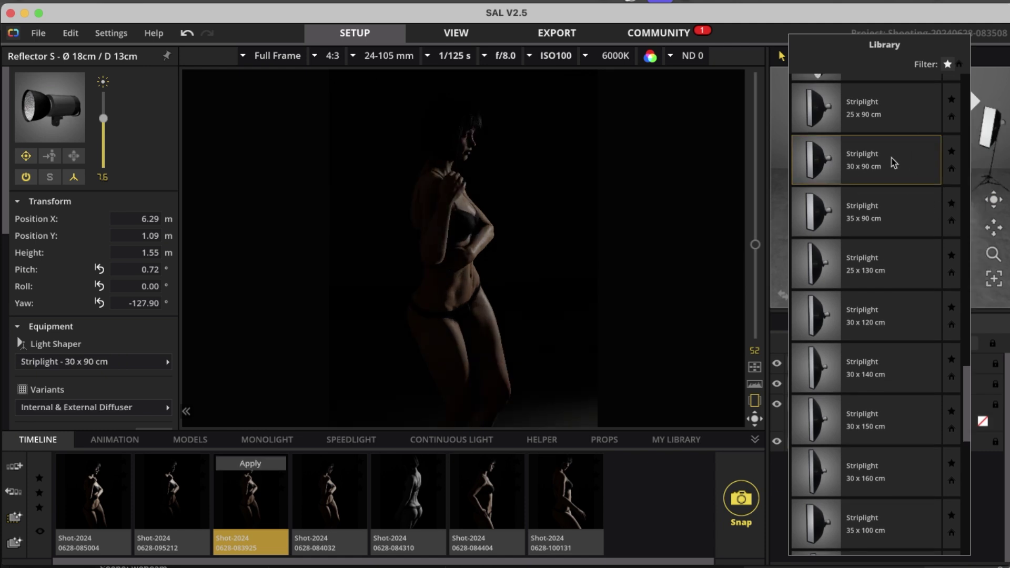
click(973, 161)
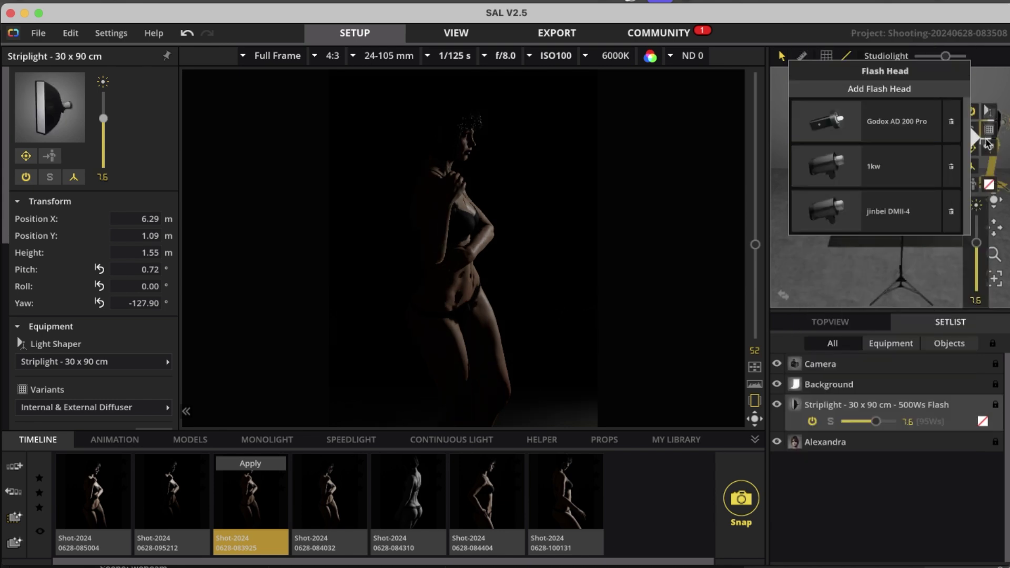
- Move the striplight in closer behind the model as a rim light
click(969, 125)
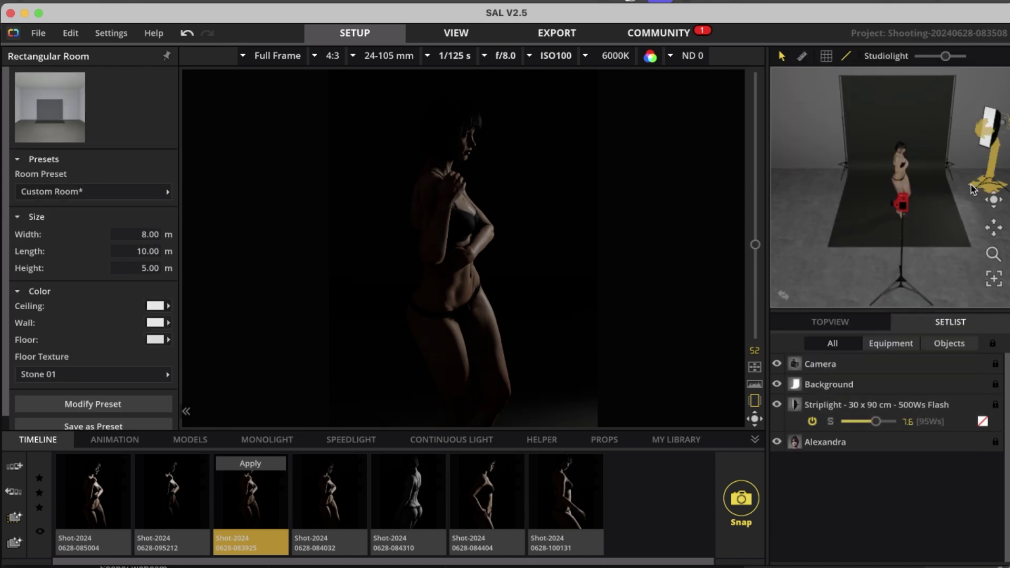
click(972, 186)
drag(972, 187, 829, 209)
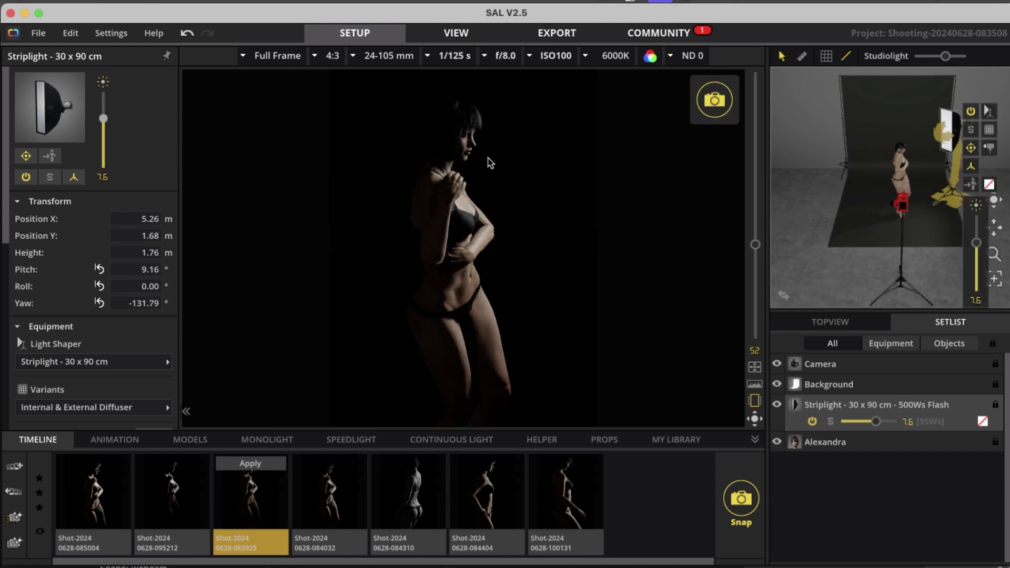
click(653, 284)
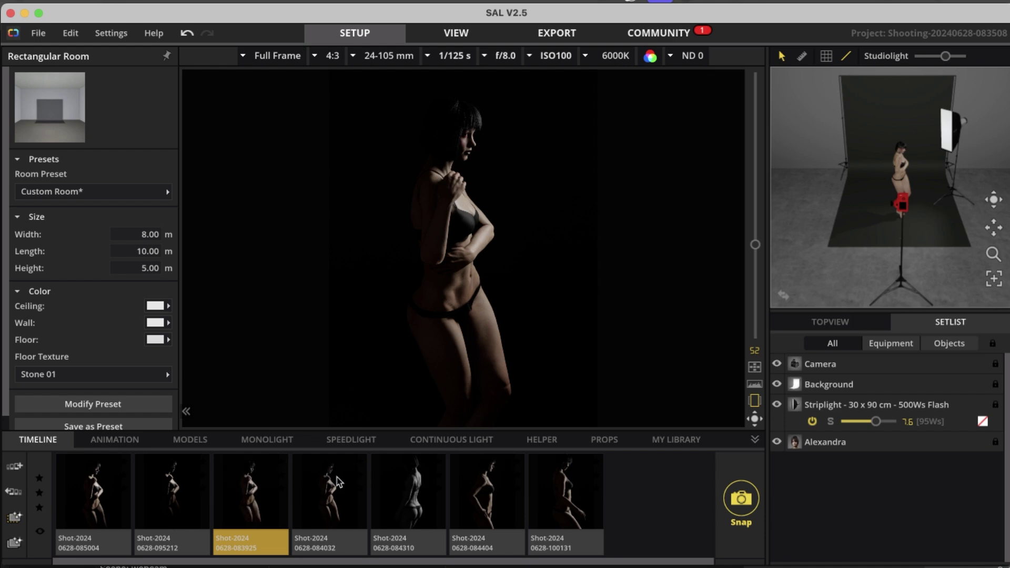
- Load saved shot 084032 with its 25 x 130 cm striplight
mouse_move(392, 350)
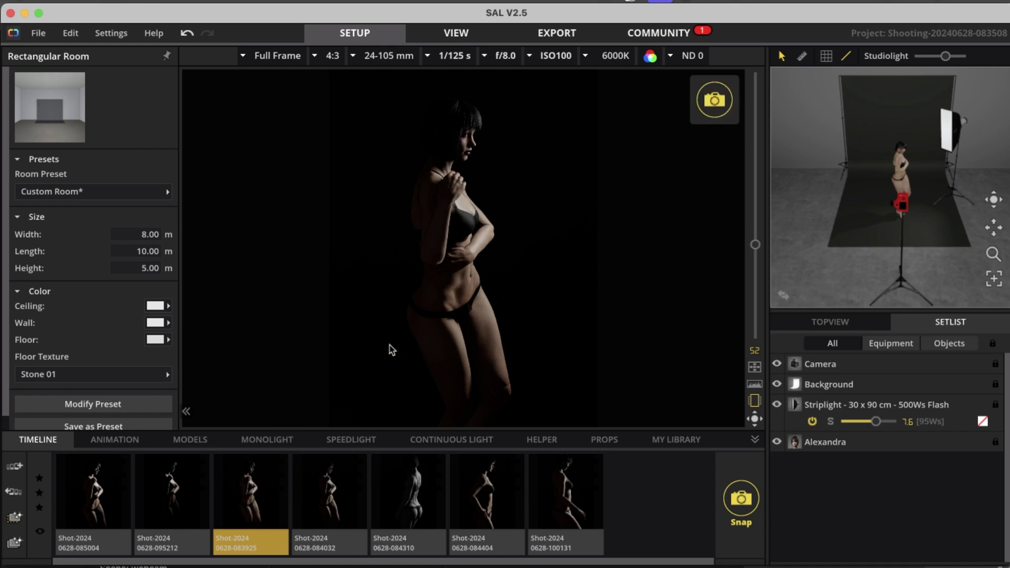
click(335, 480)
mouse_move(574, 388)
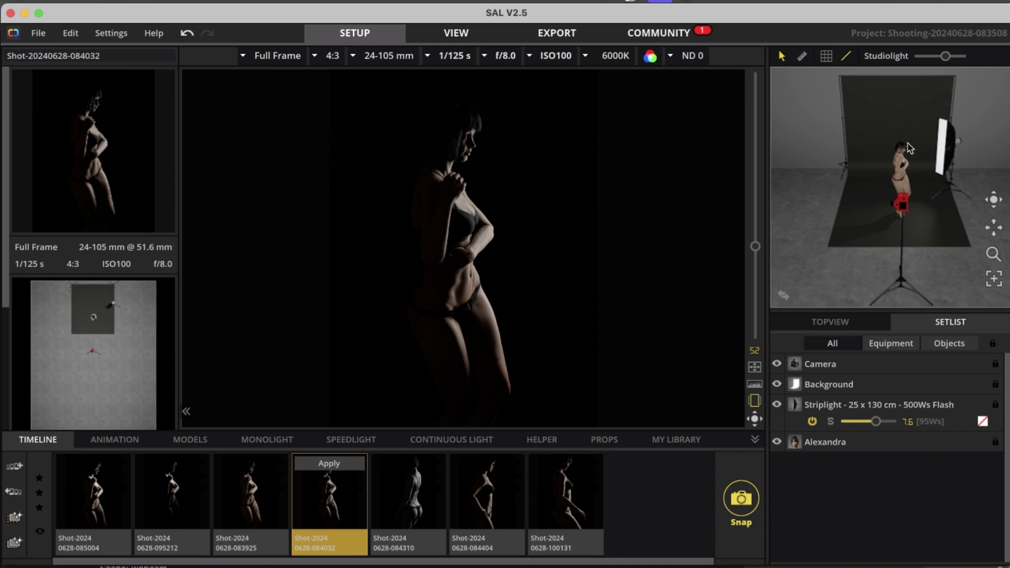
- Try the first standing presets, settling on the fourth: hand on chest, other hand at hip
click(902, 161)
scroll(38, 359, up, 4)
scroll(44, 365, down, 2)
scroll(44, 363, down, 2)
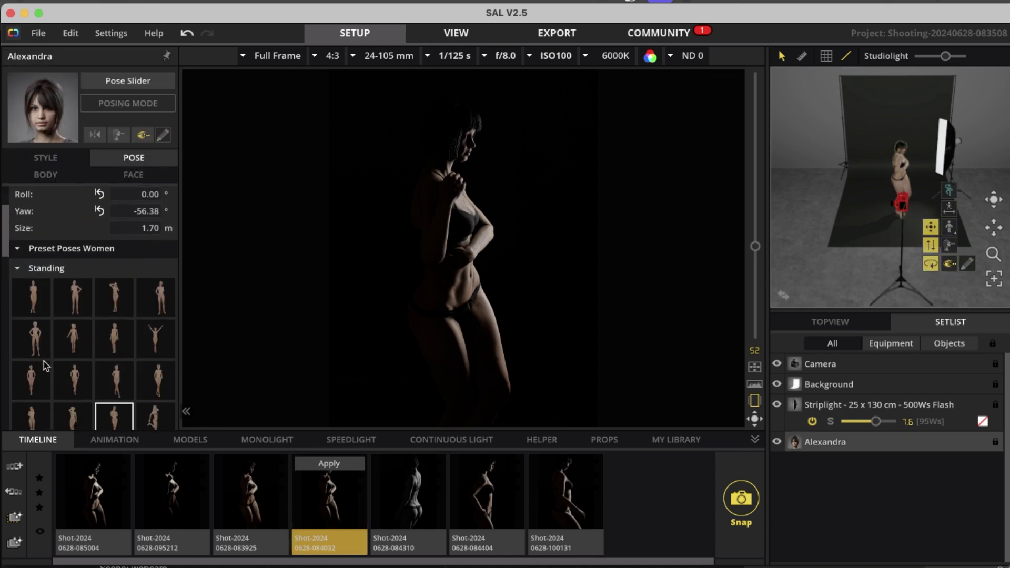
click(33, 295)
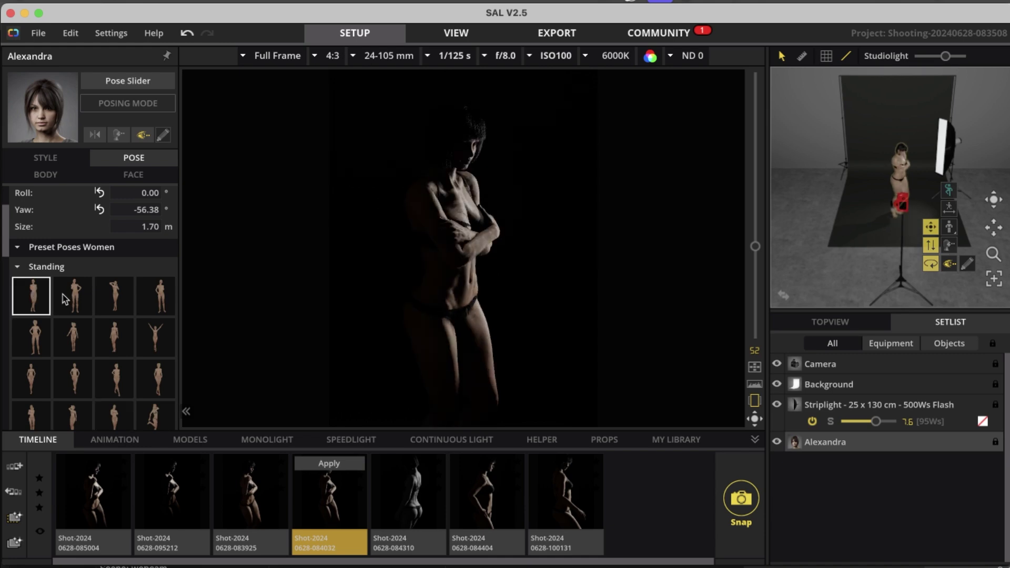
click(77, 298)
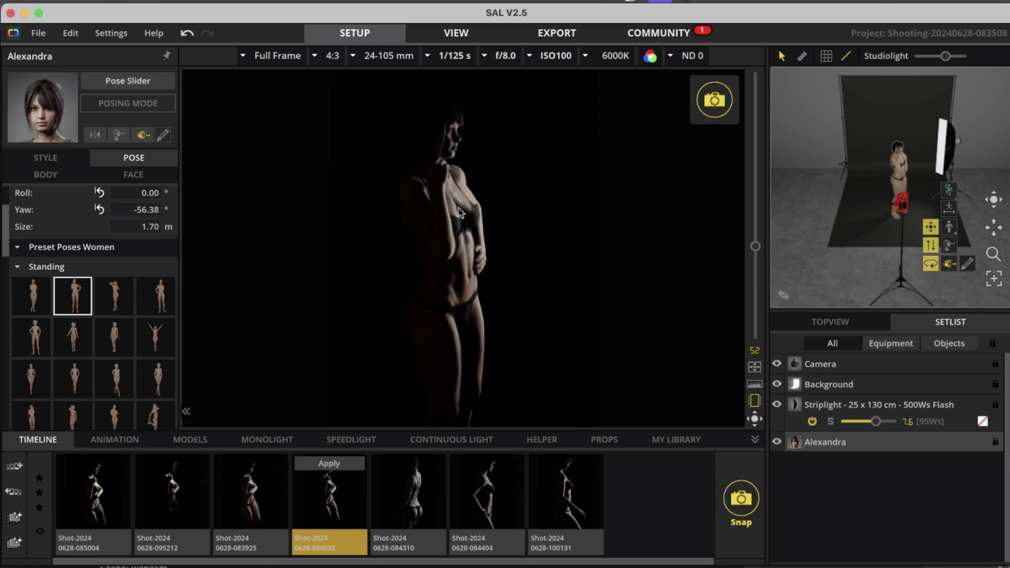
click(117, 302)
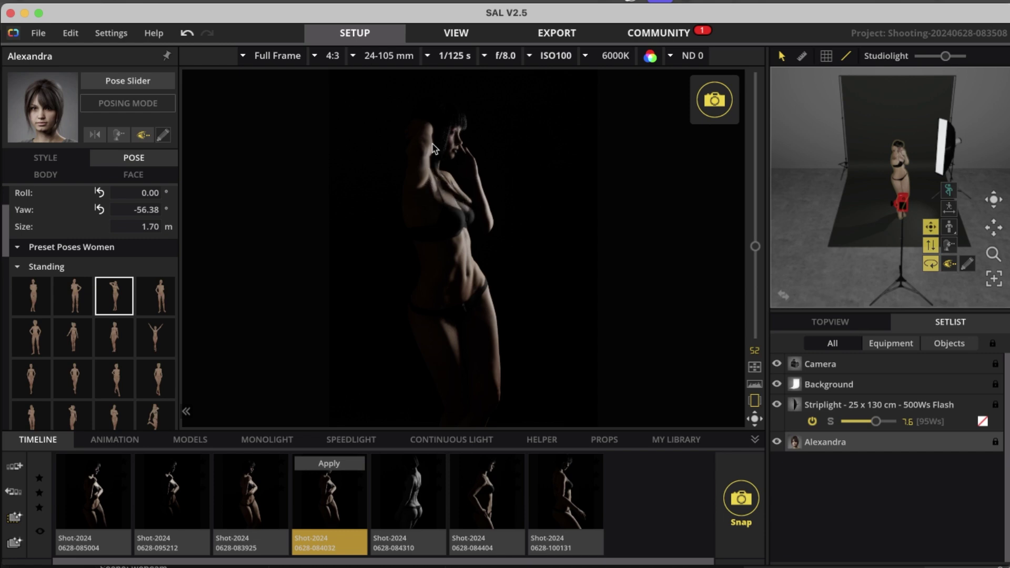
click(164, 297)
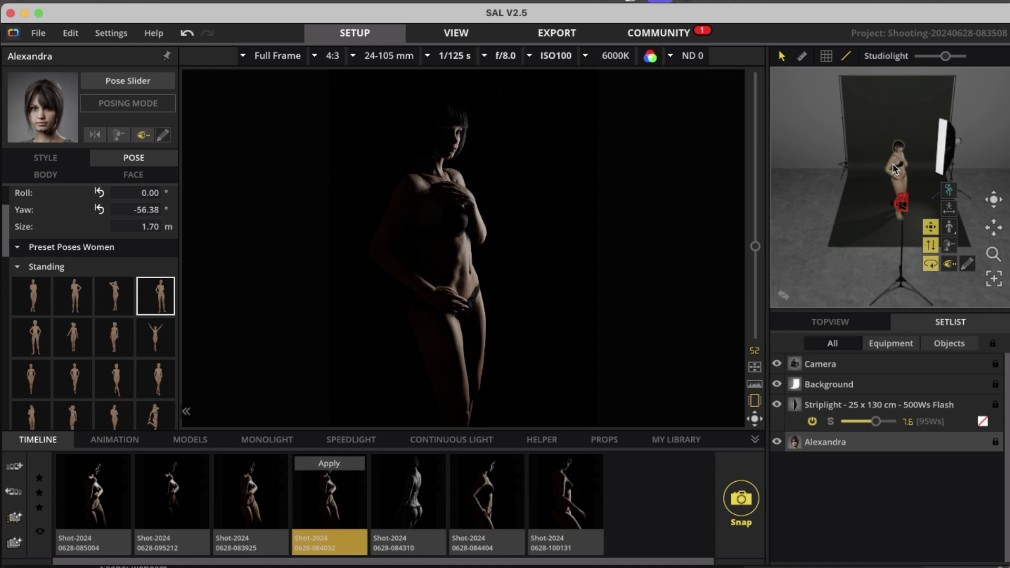
- In Posing Mode, rotate the model's arm slightly outward at the torso joint
click(121, 105)
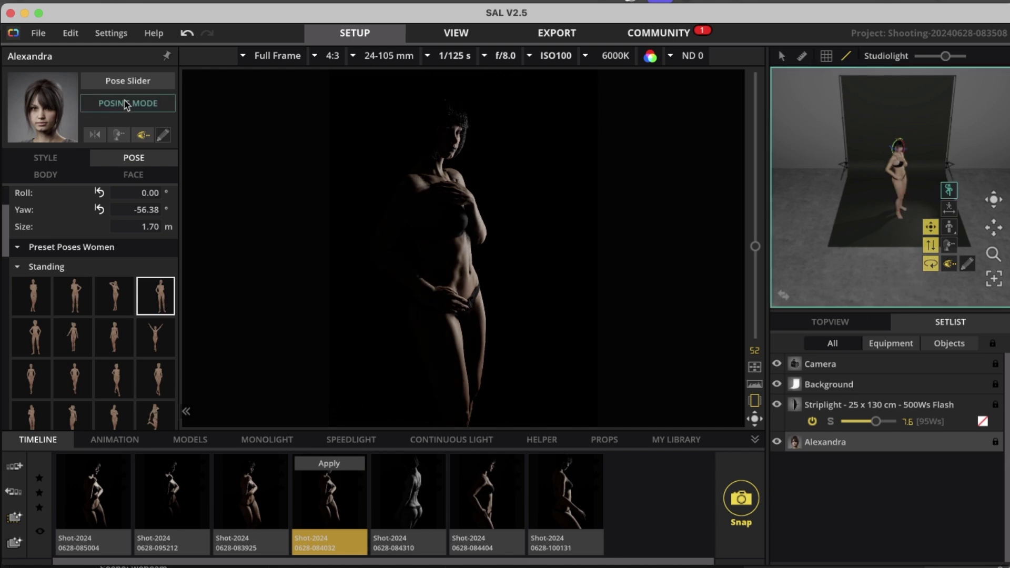
click(890, 176)
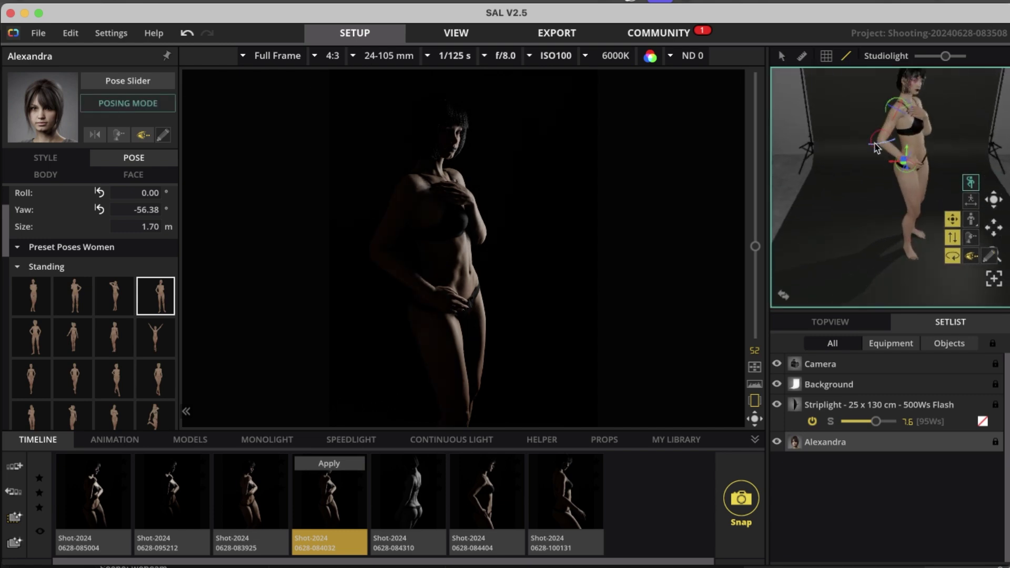
drag(876, 148, 907, 143)
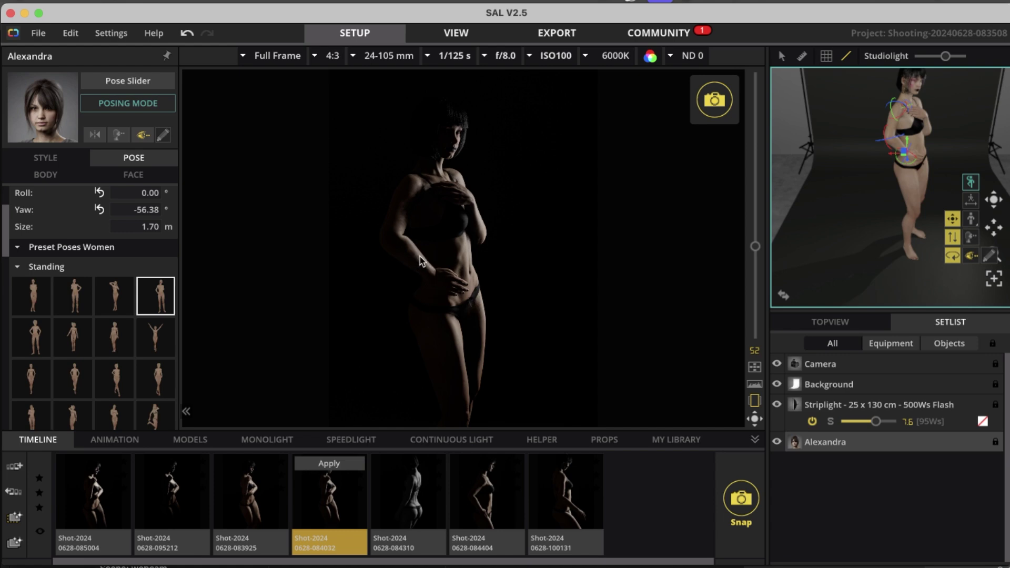
click(100, 105)
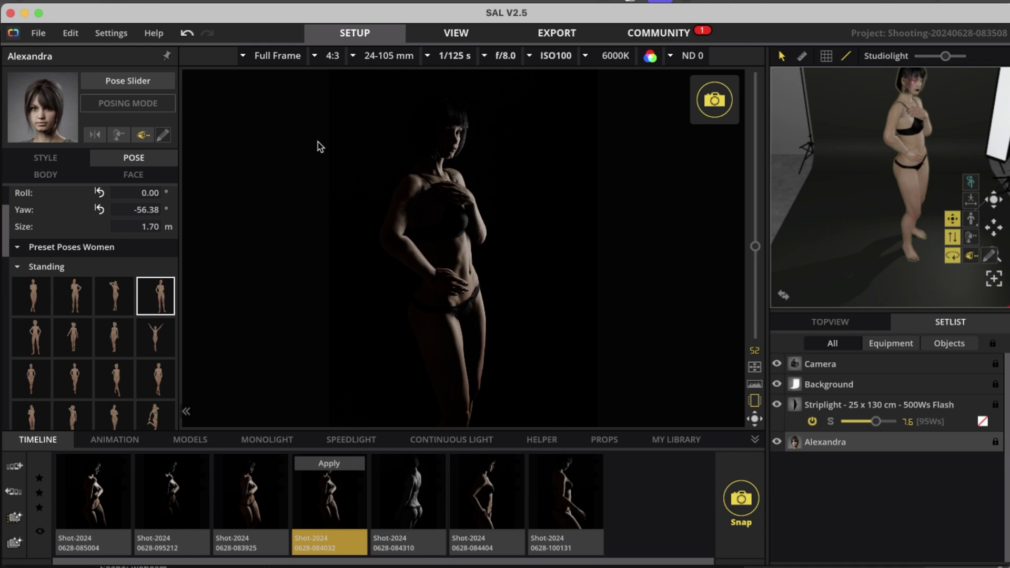
- Discard the manual pose edits, cycle through several standing presets, then load shot 084310
click(33, 339)
click(529, 335)
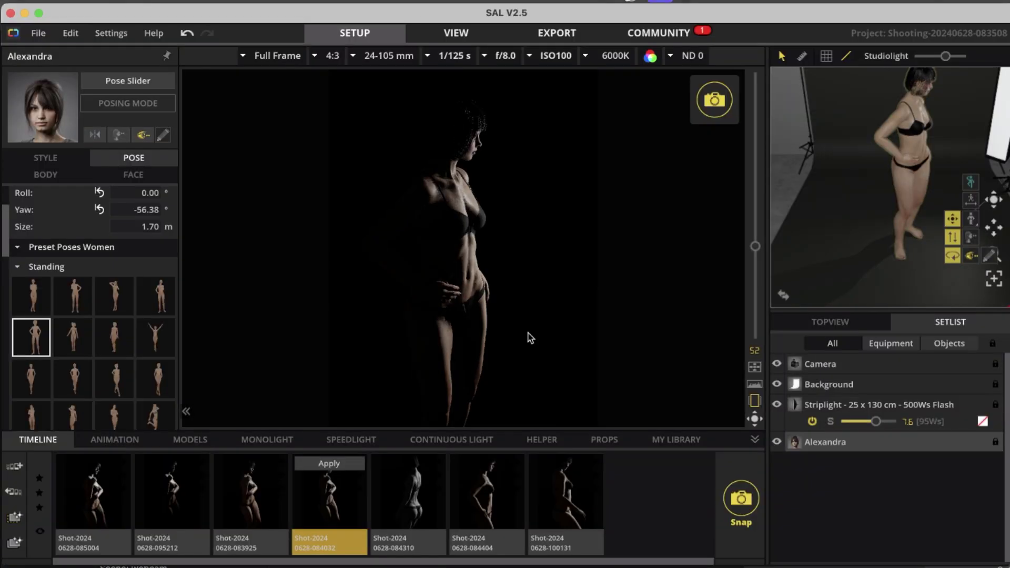
click(66, 335)
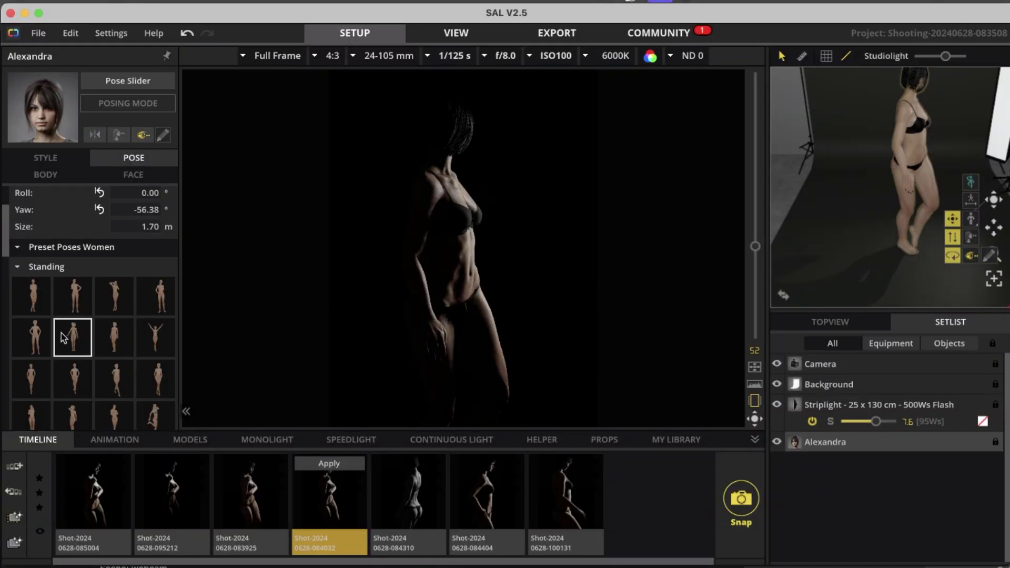
click(123, 339)
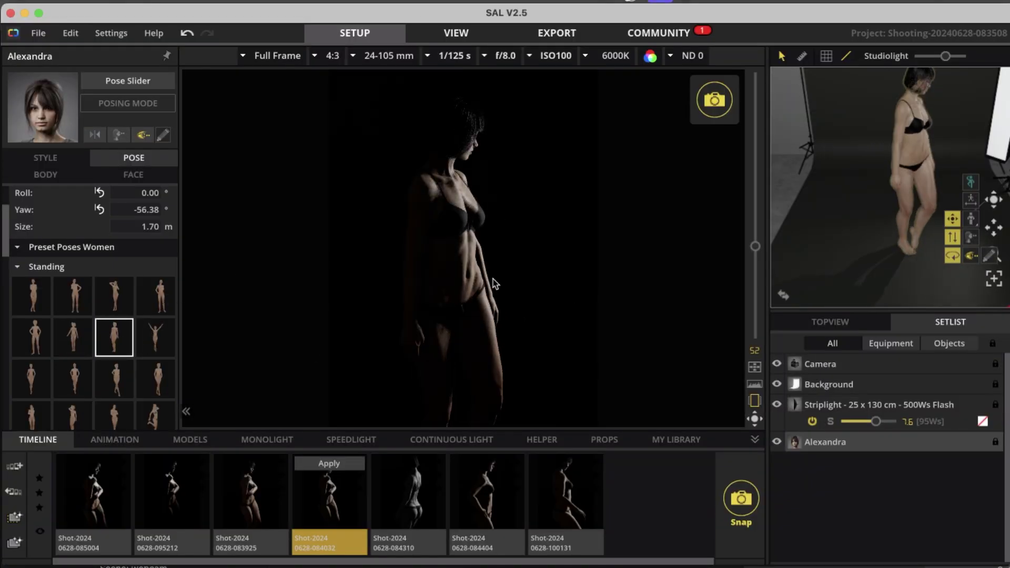
click(158, 338)
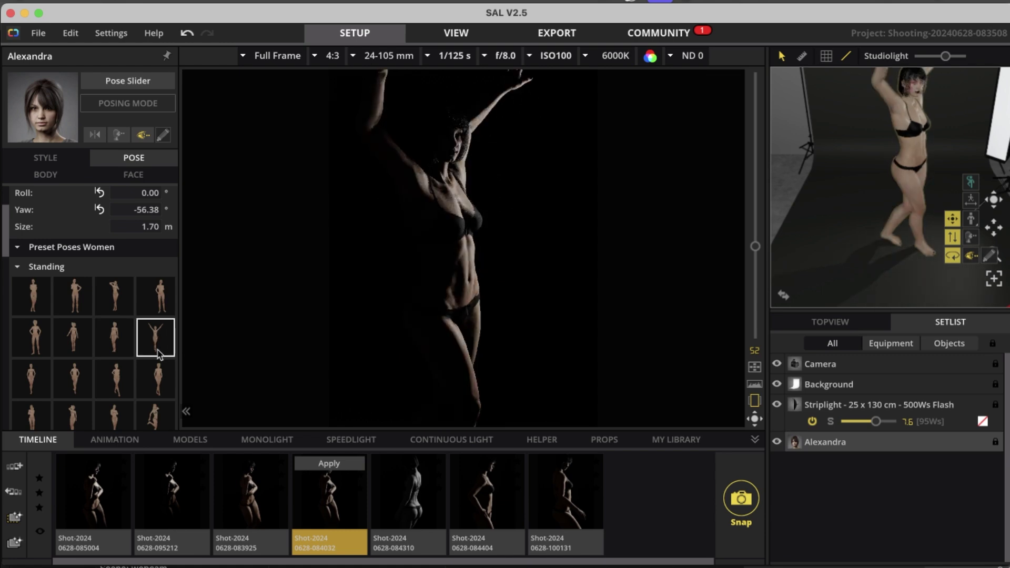
click(30, 380)
click(84, 375)
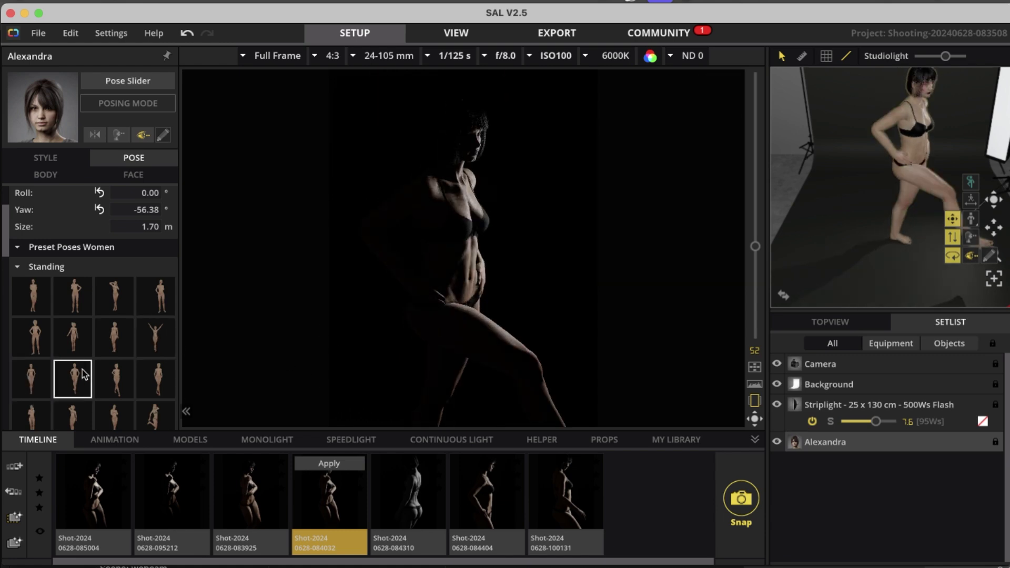
click(116, 377)
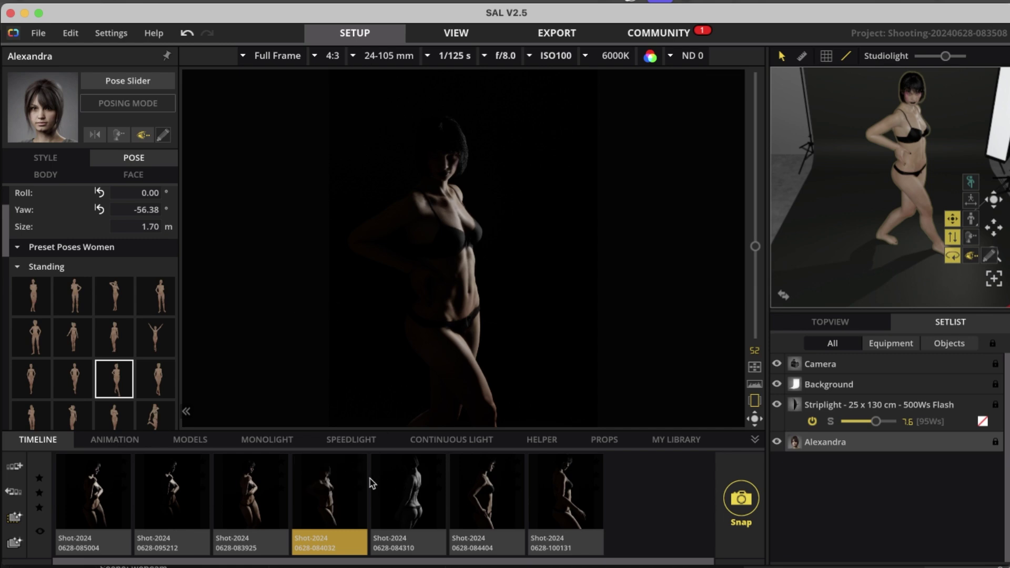
click(414, 490)
- Zoom out to a 59.2 mm framing and apply it to shot 084310
click(414, 489)
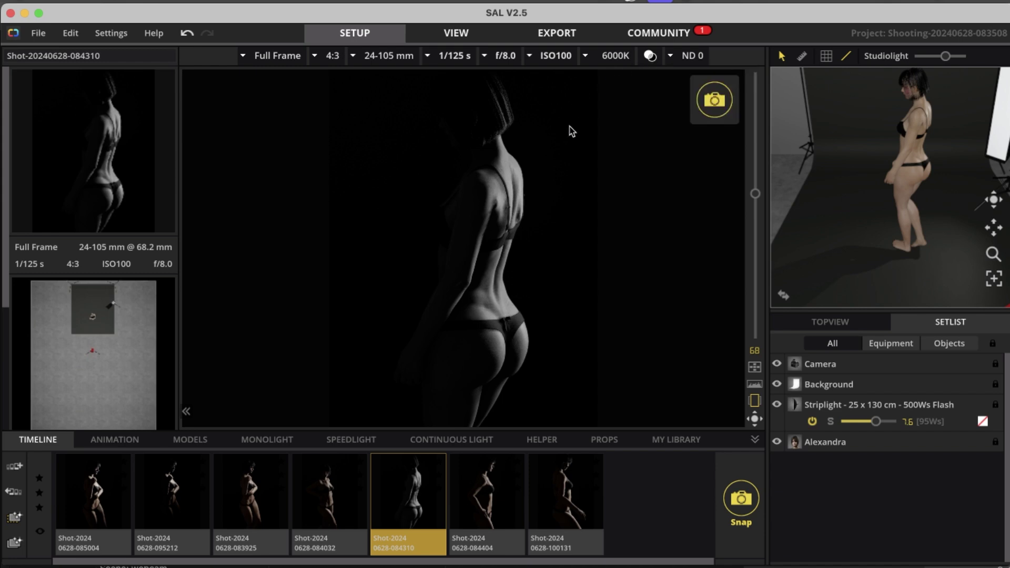
scroll(667, 167, down, 5)
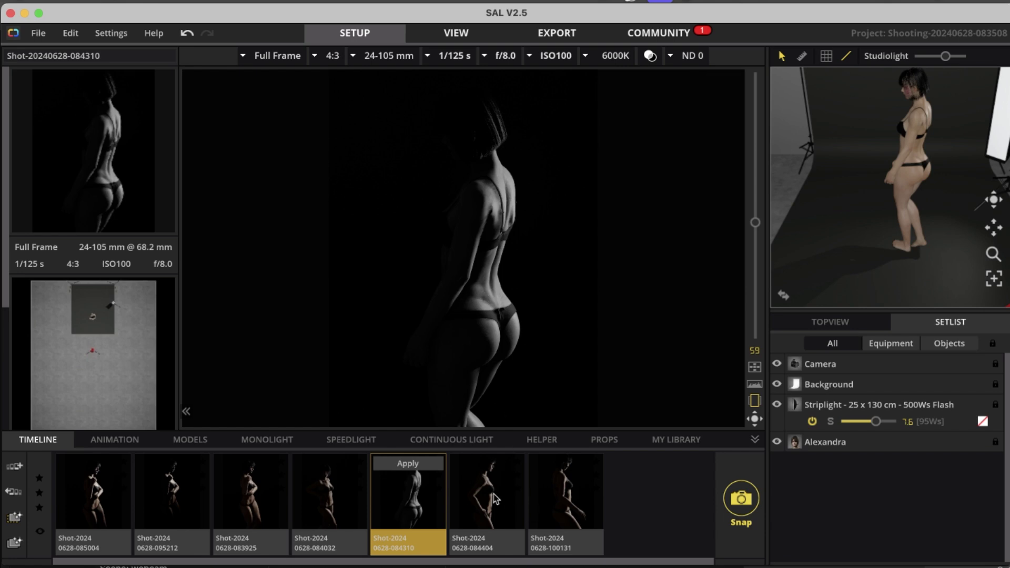
click(405, 464)
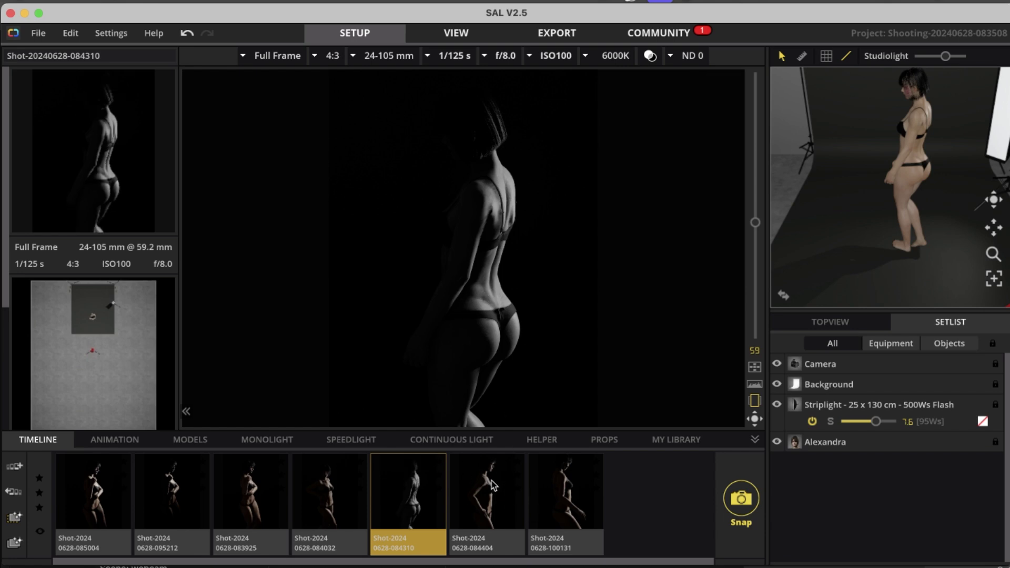
- Switch between shots 084404, 100131 and 084032, ending on 100131 with the camera selected
click(493, 485)
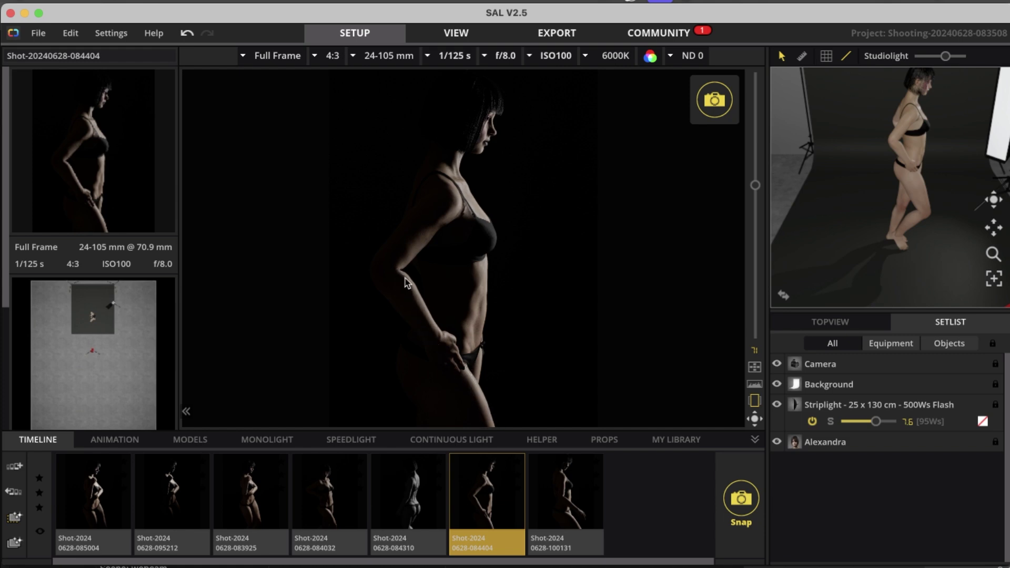
click(588, 489)
mouse_move(533, 380)
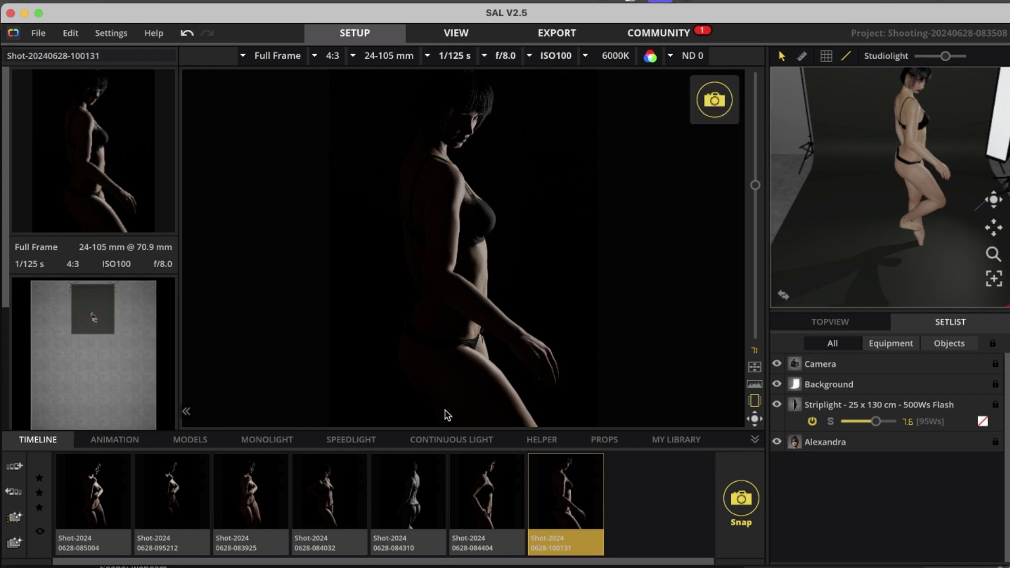
click(323, 485)
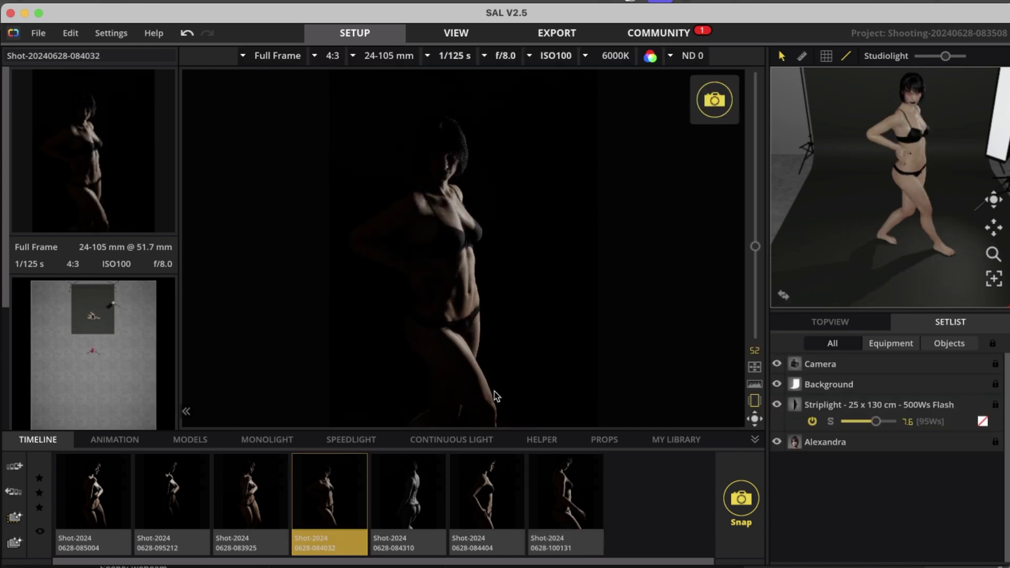
click(579, 503)
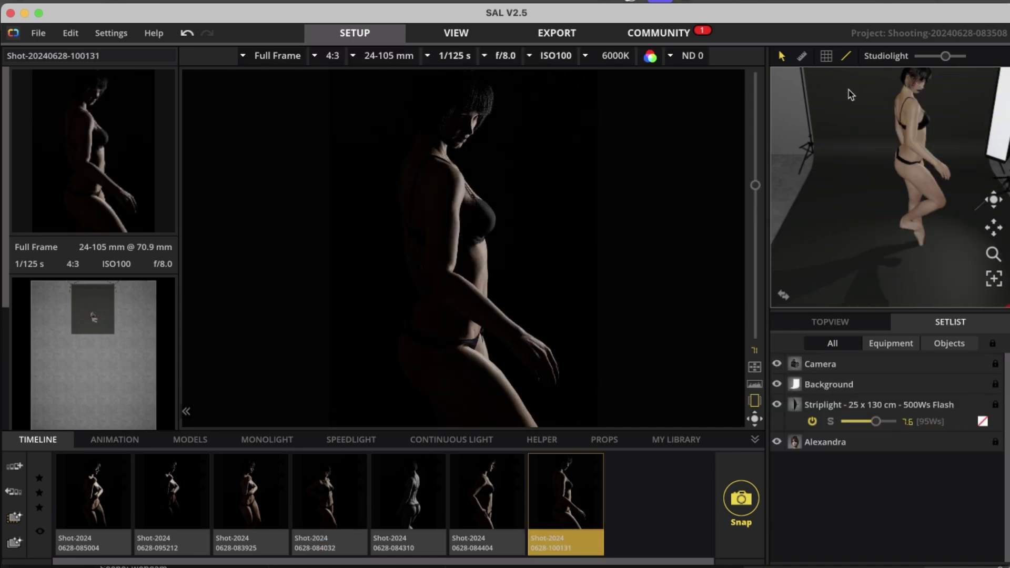
click(903, 102)
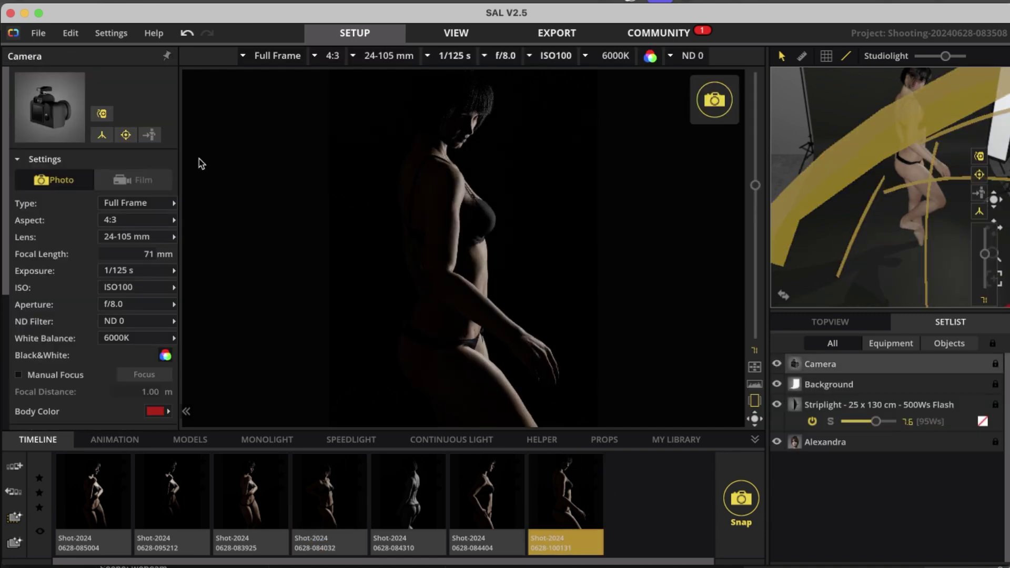
- Select the model and try lunging, over-the-shoulder, hand-to-chin and walking standing presets
click(930, 80)
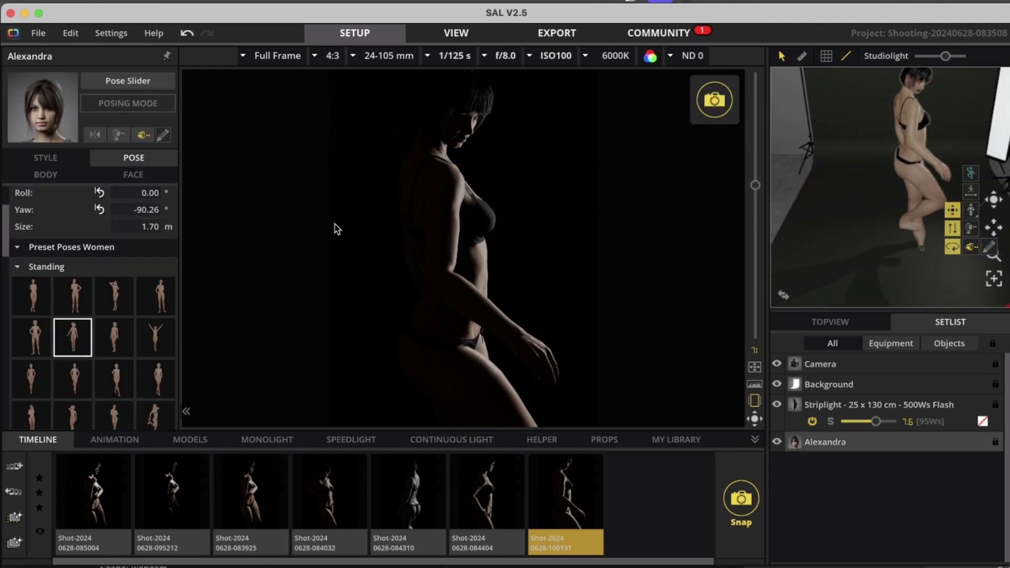
scroll(132, 376, down, 1)
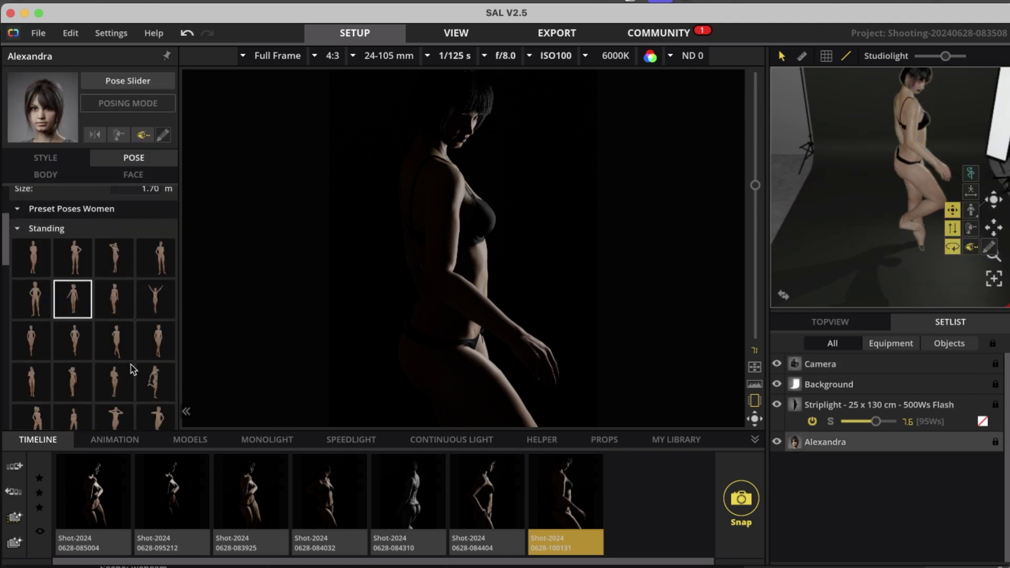
scroll(122, 345, down, 3)
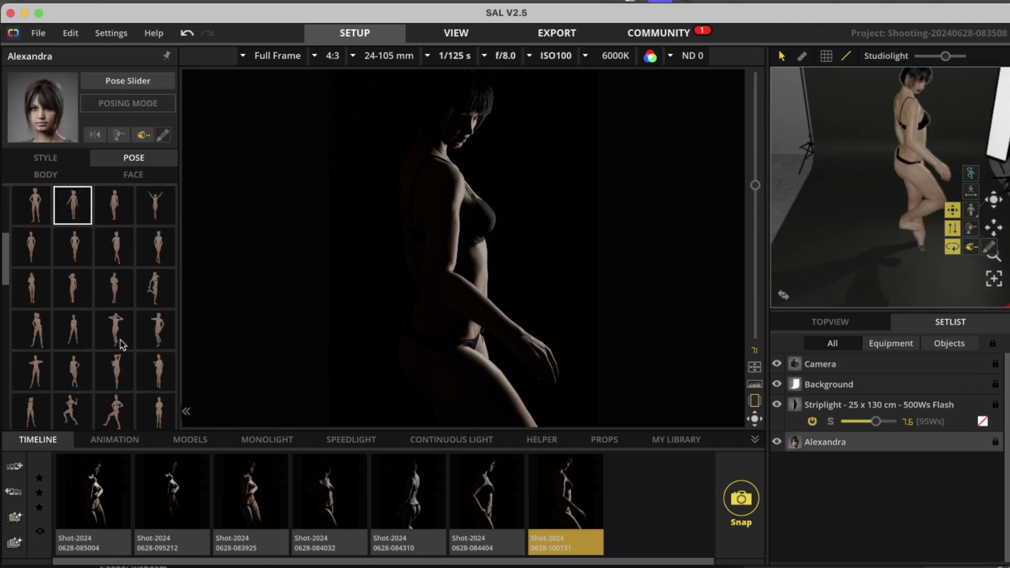
scroll(120, 342, down, 2)
click(116, 336)
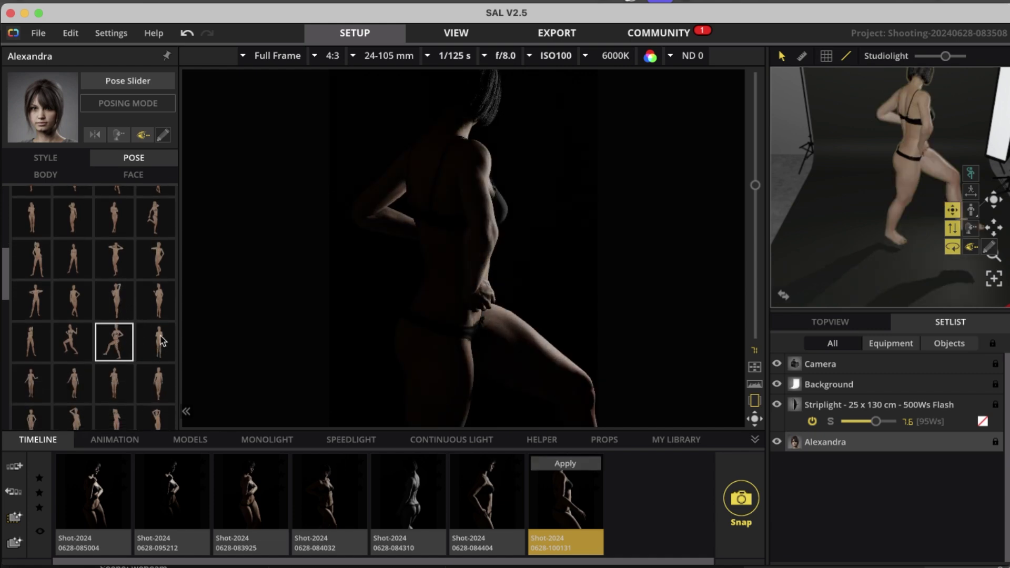
mouse_move(295, 293)
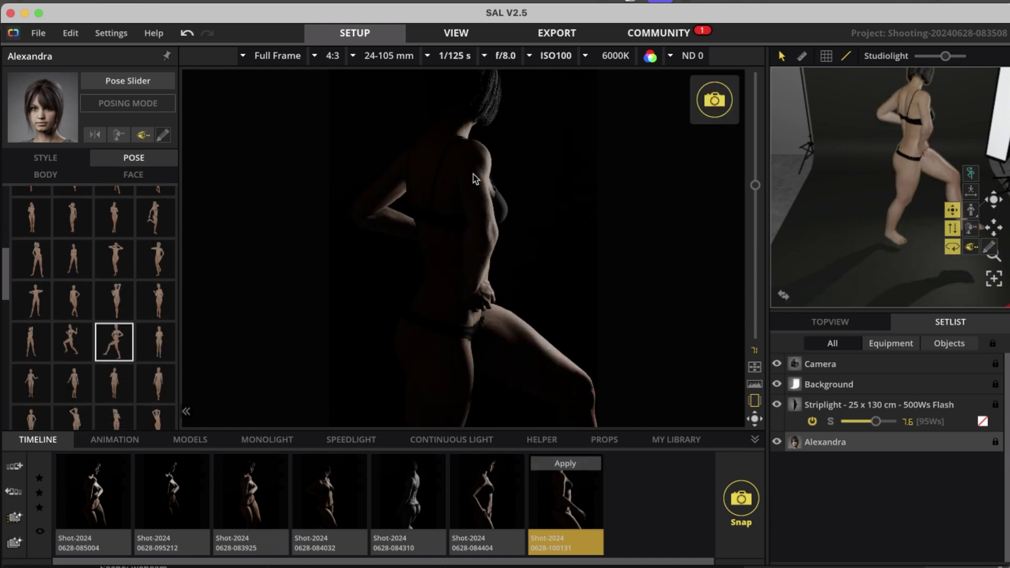
click(155, 339)
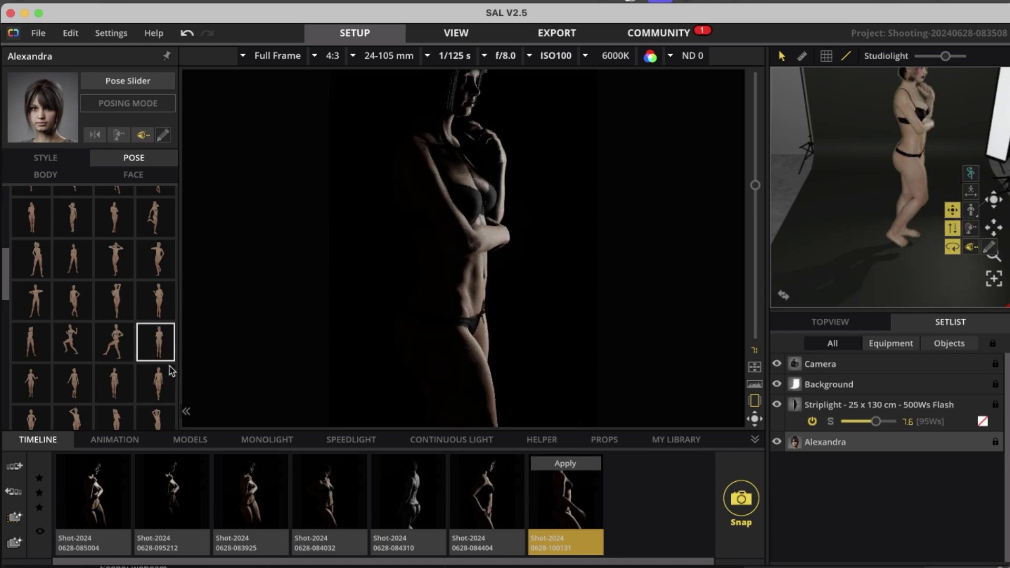
click(36, 380)
click(78, 384)
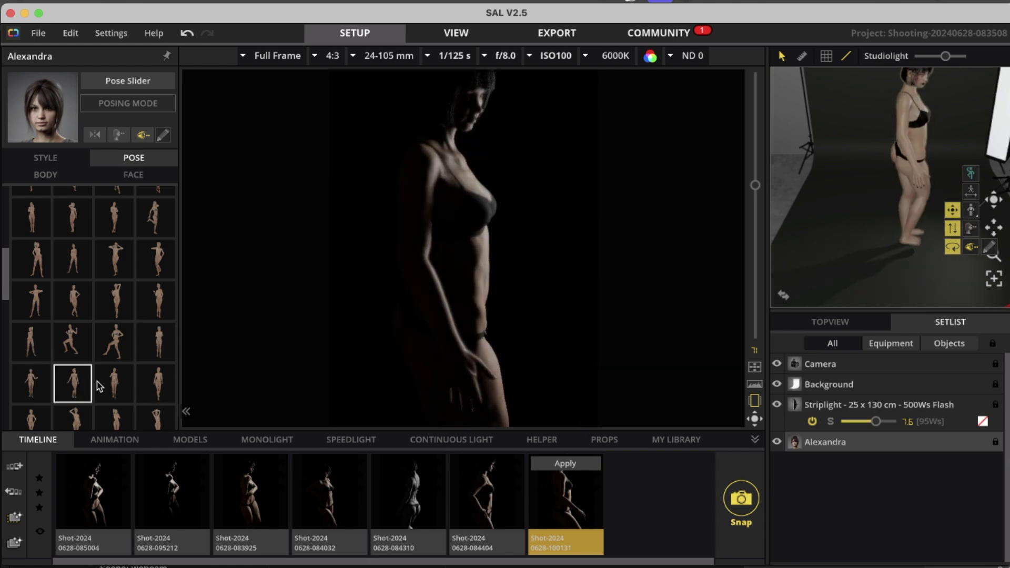
click(110, 386)
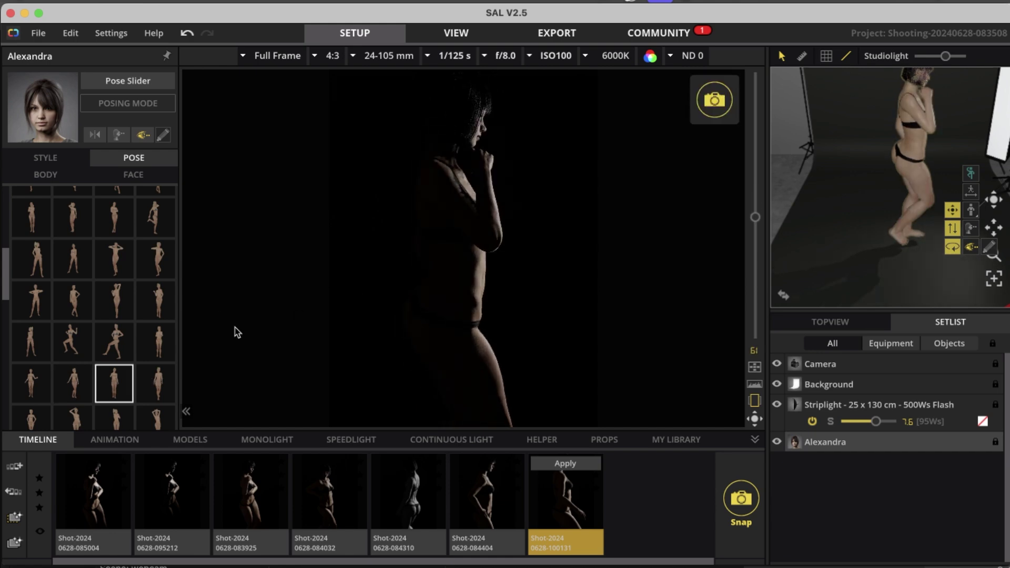
click(158, 384)
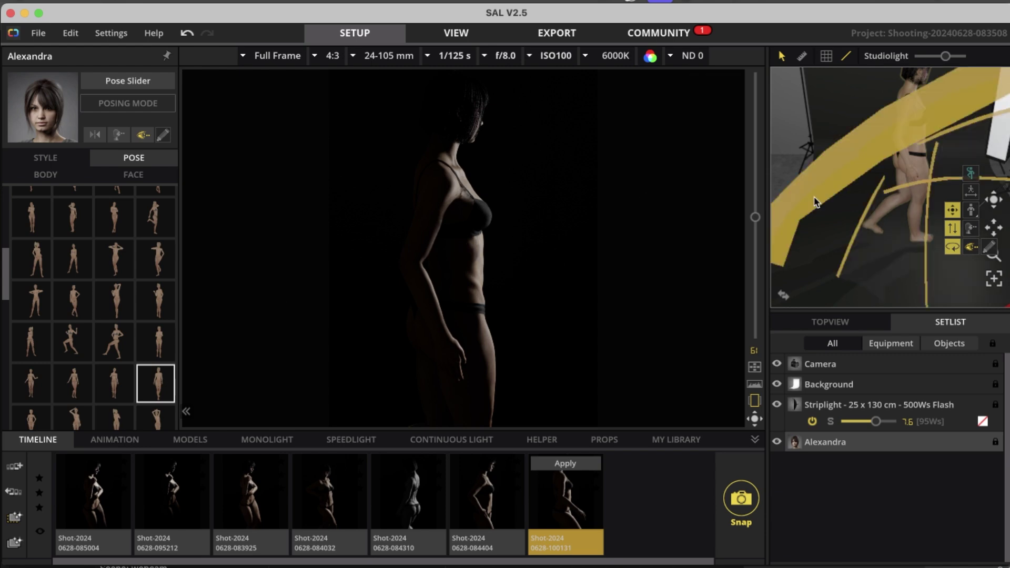
- Orbit the preview and try further standing presets, including several arm-raised poses
scroll(872, 187, down, 3)
scroll(872, 187, down, 2)
drag(840, 254, 874, 257)
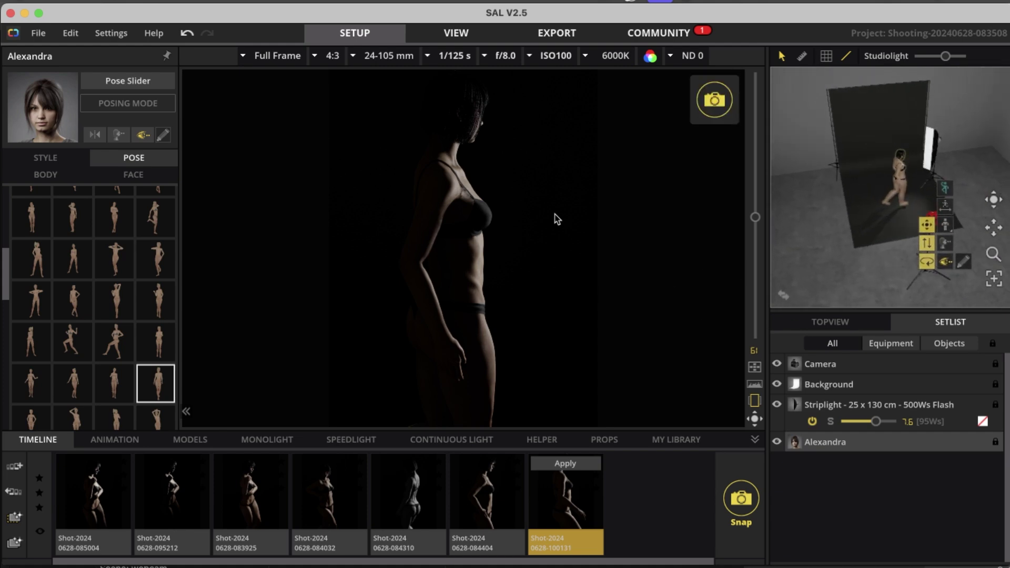
scroll(108, 335, down, 2)
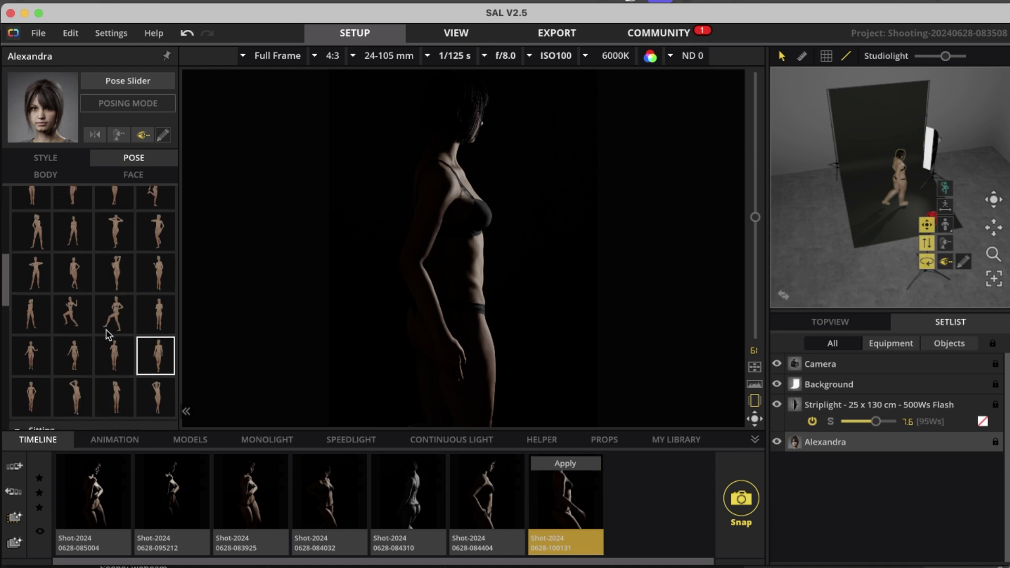
click(31, 386)
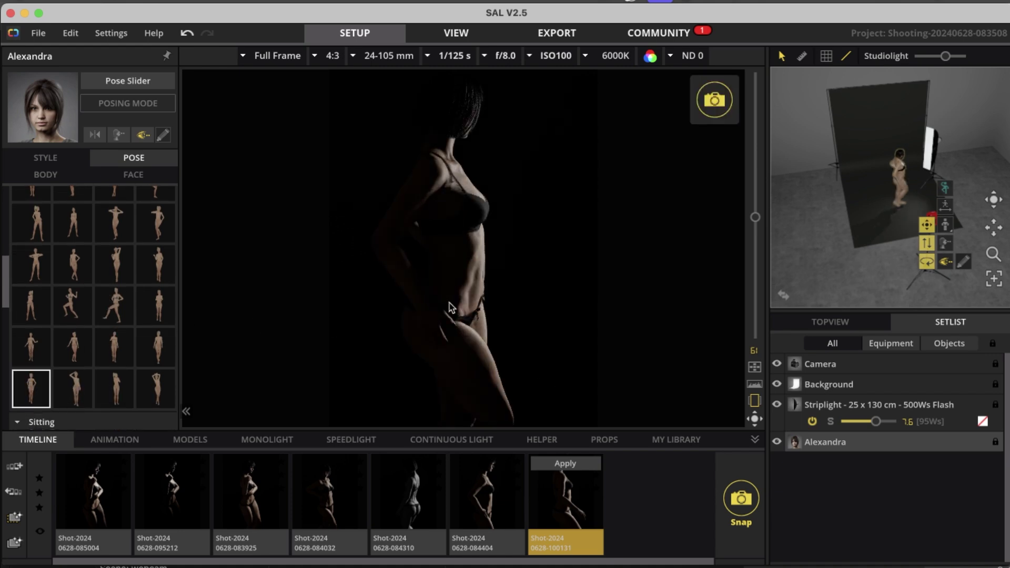
click(76, 389)
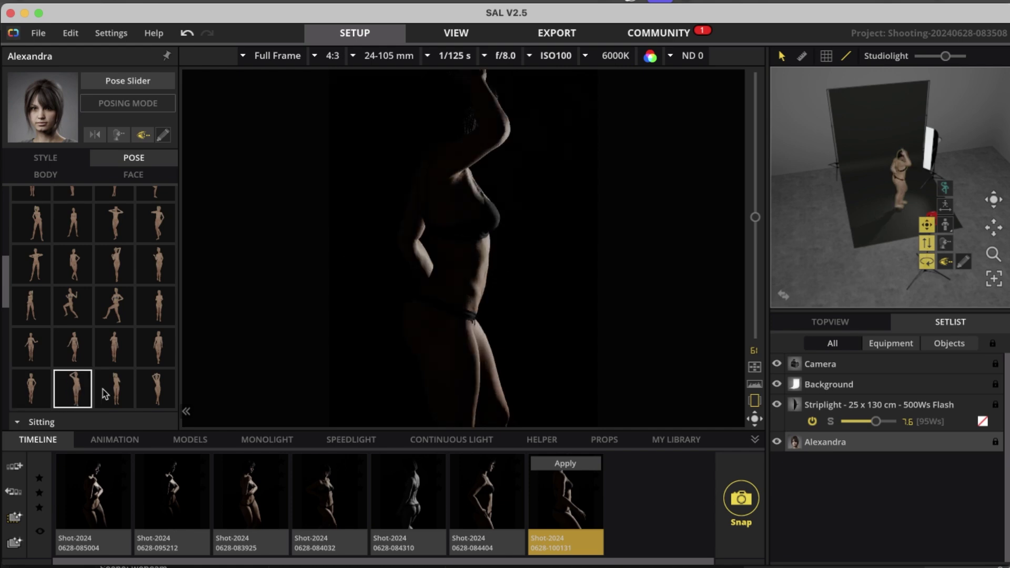
click(120, 396)
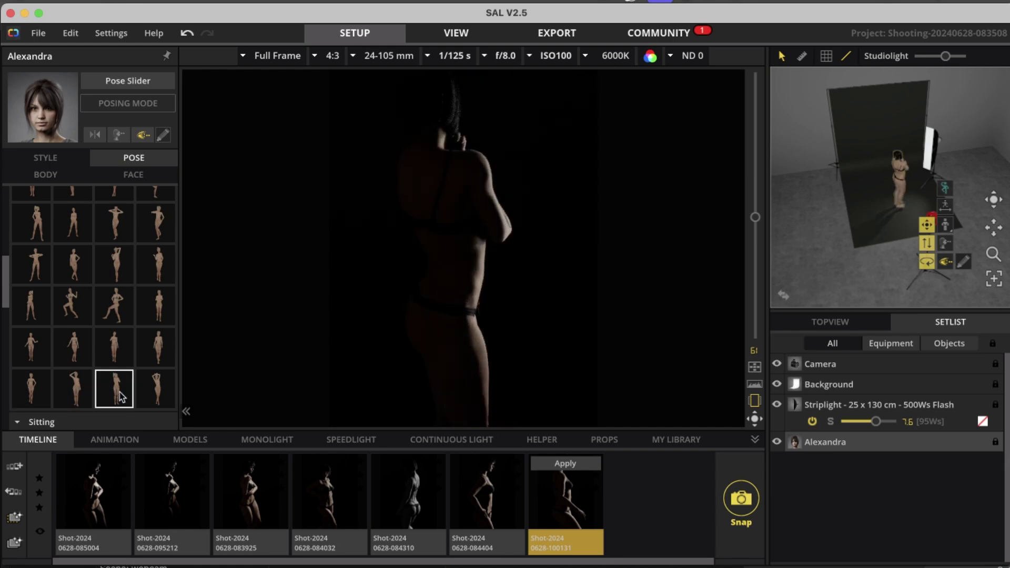
click(156, 388)
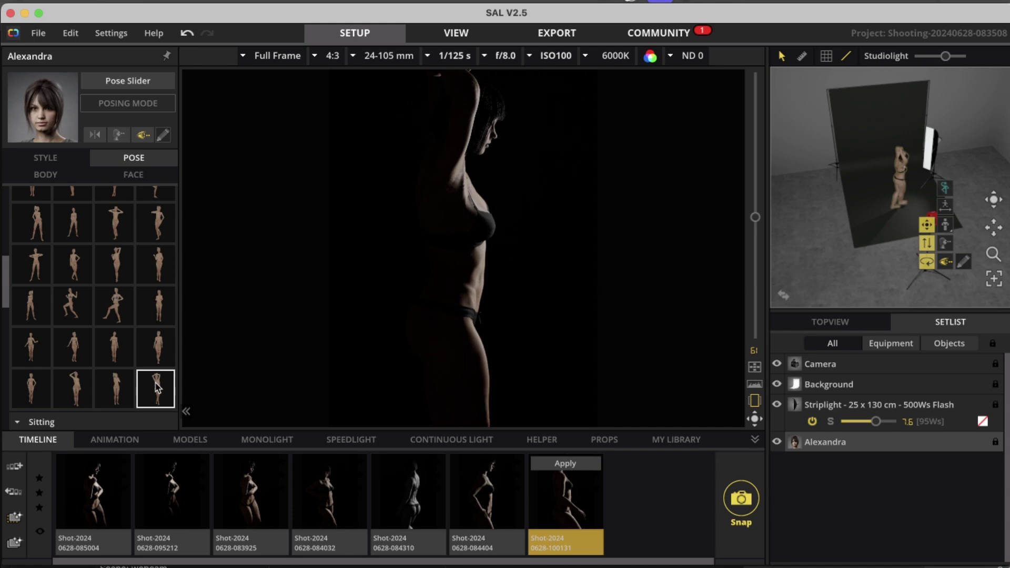
- Cycle through more standing presets, finishing on a hand-on-hip pose
scroll(131, 344, up, 10)
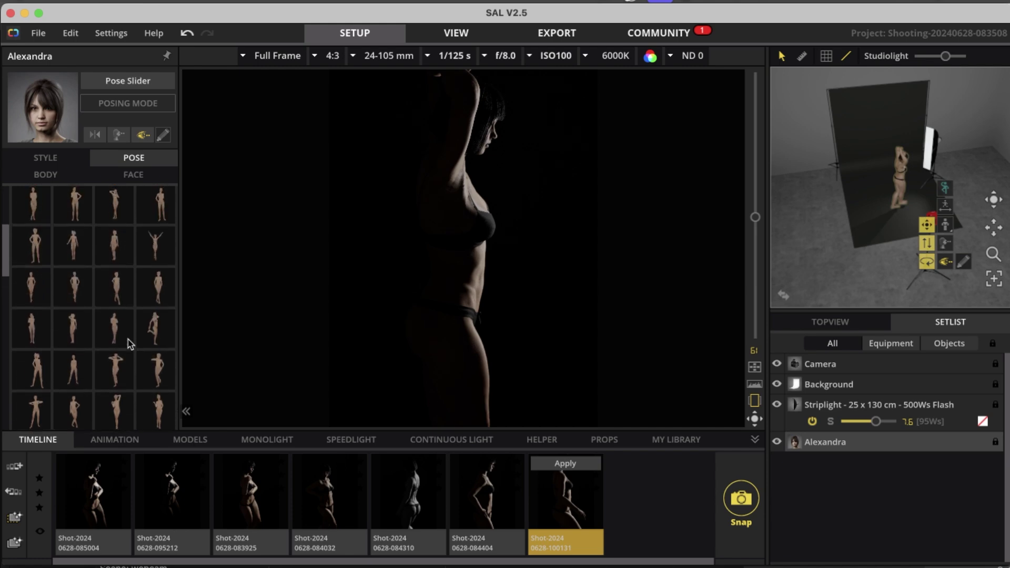
scroll(131, 345, up, 2)
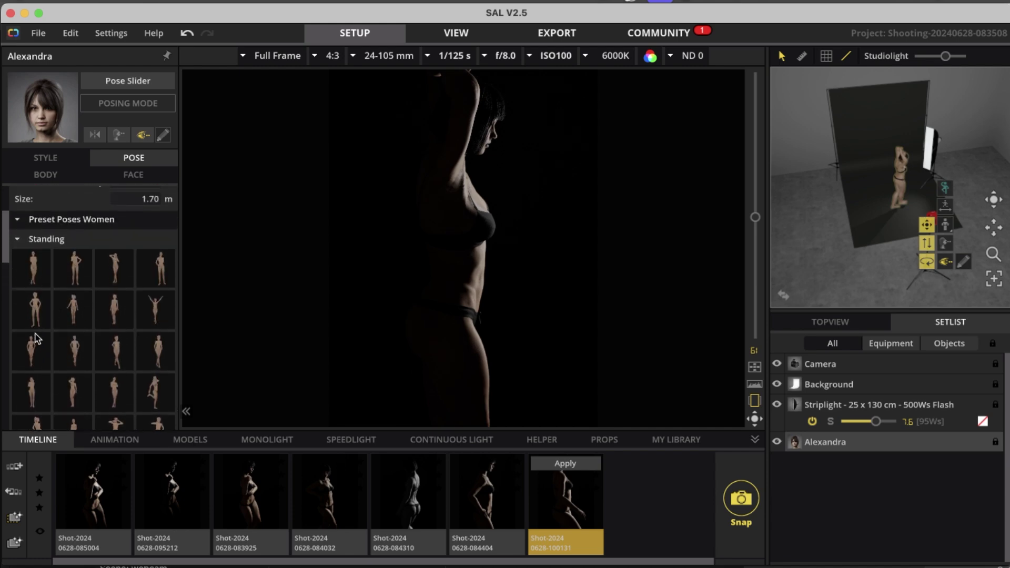
click(121, 361)
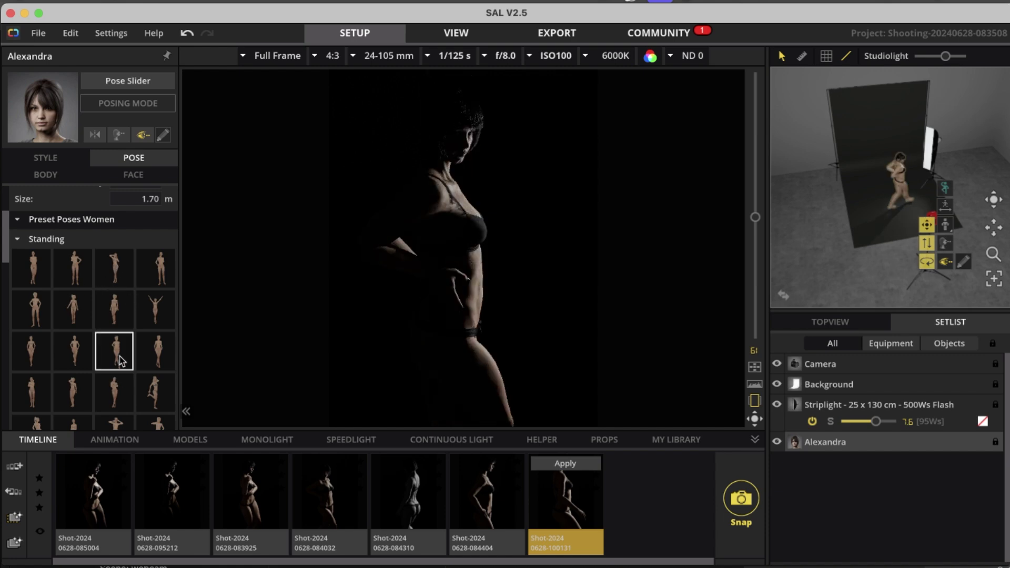
click(164, 355)
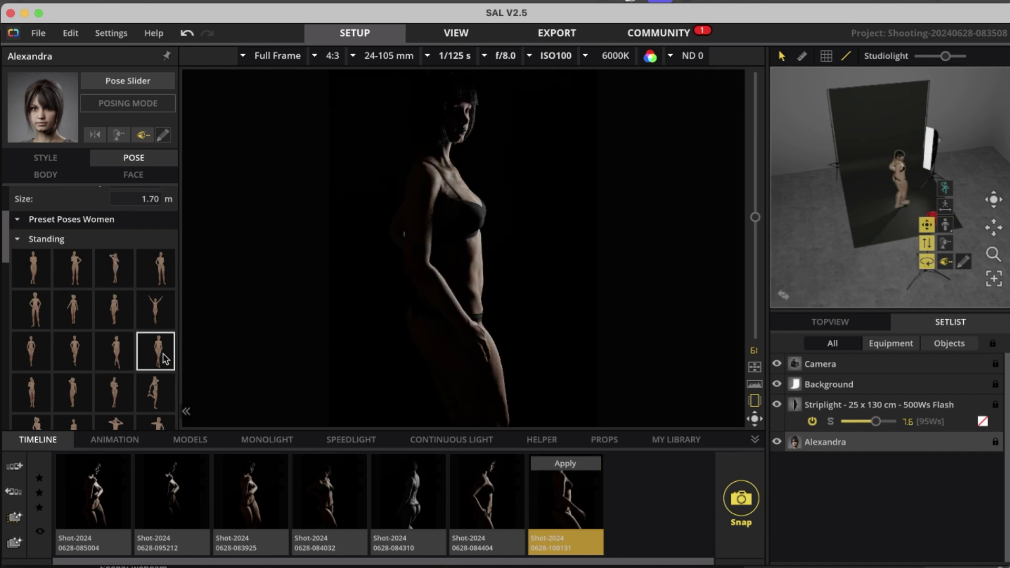
scroll(160, 363, down, 1)
click(157, 370)
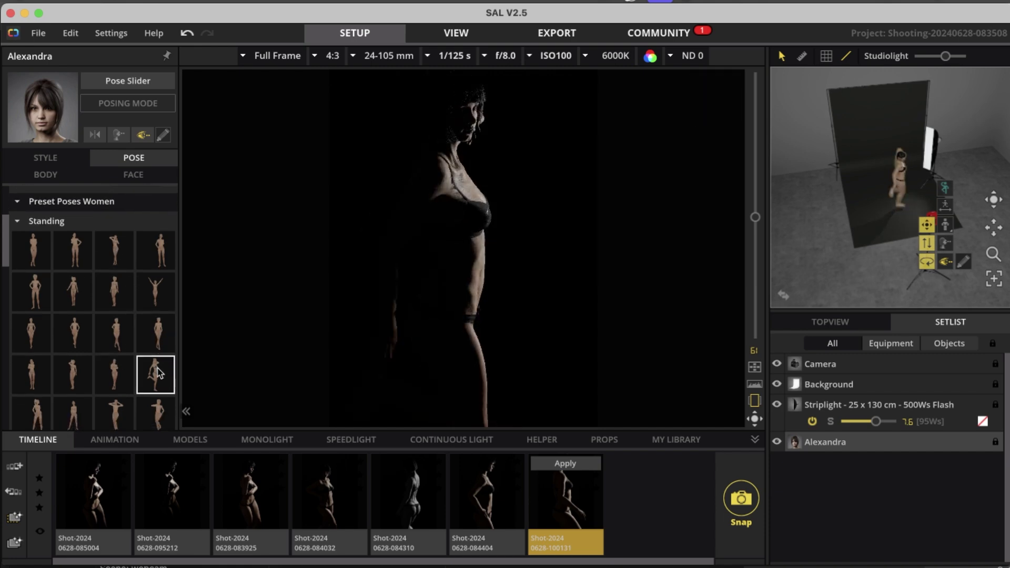
click(73, 374)
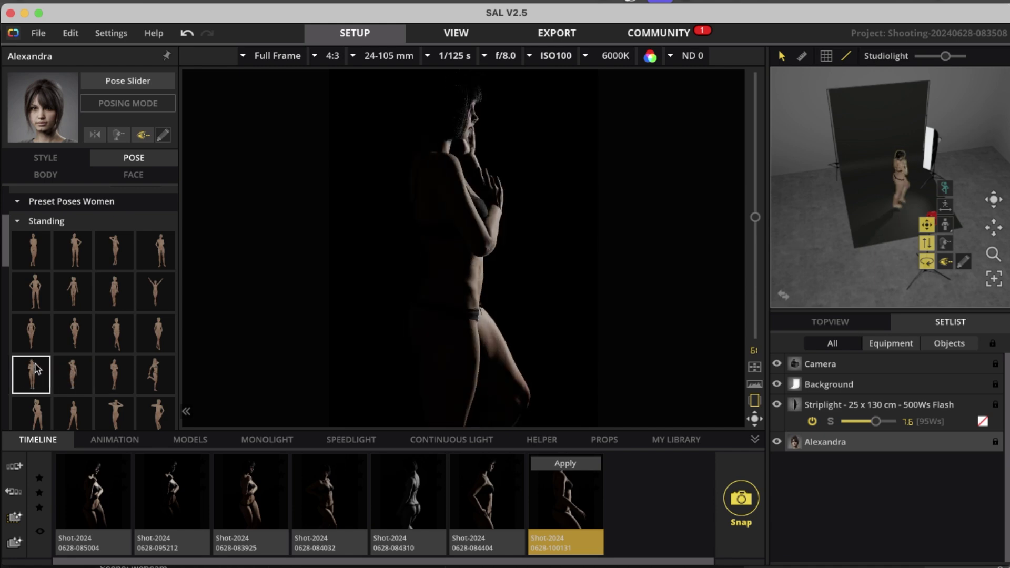
scroll(35, 368, down, 2)
click(40, 385)
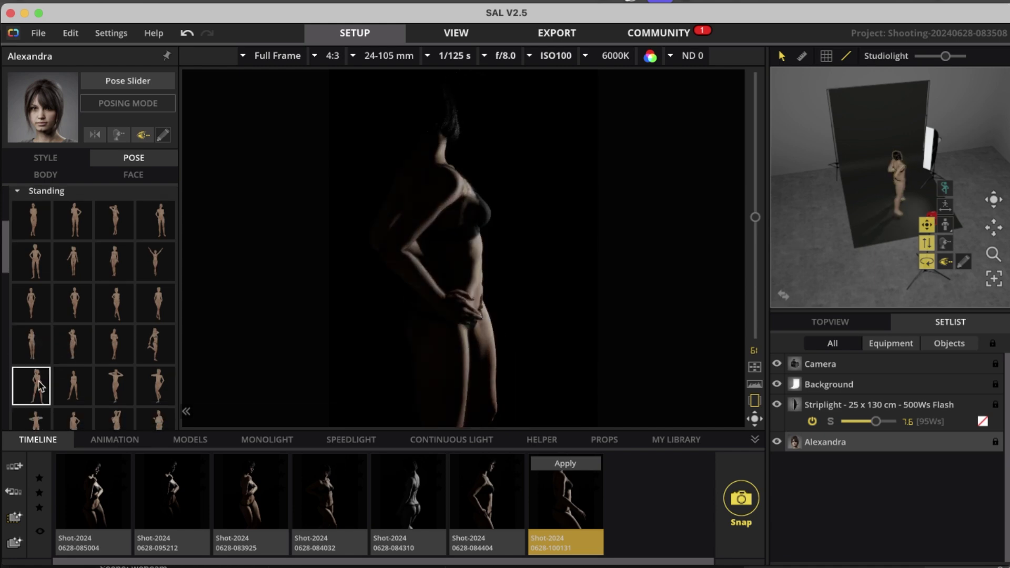
- Restore the last timeline shot by discarding pose changes, and enlarge the 3D studio view
click(568, 508)
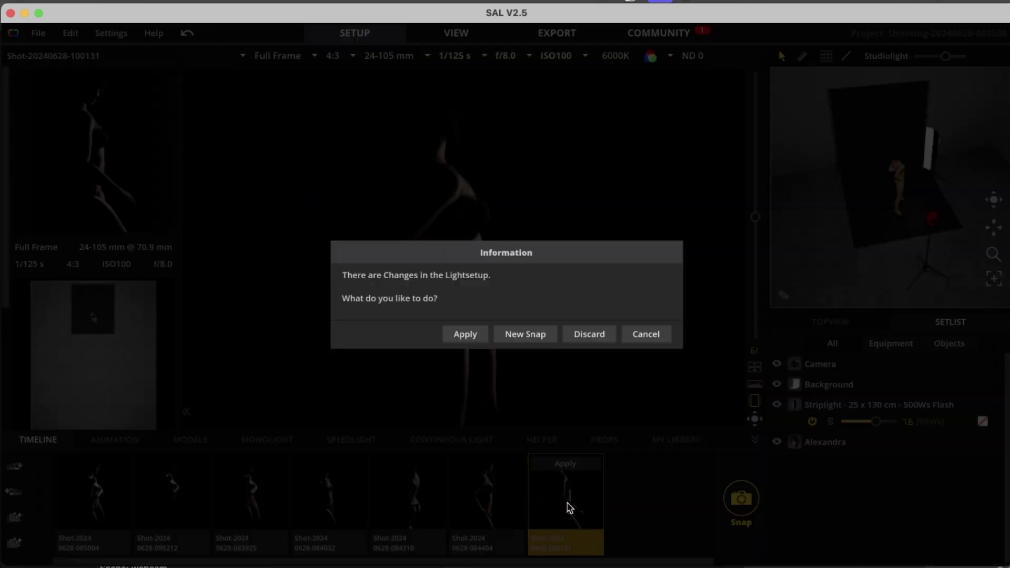
click(602, 336)
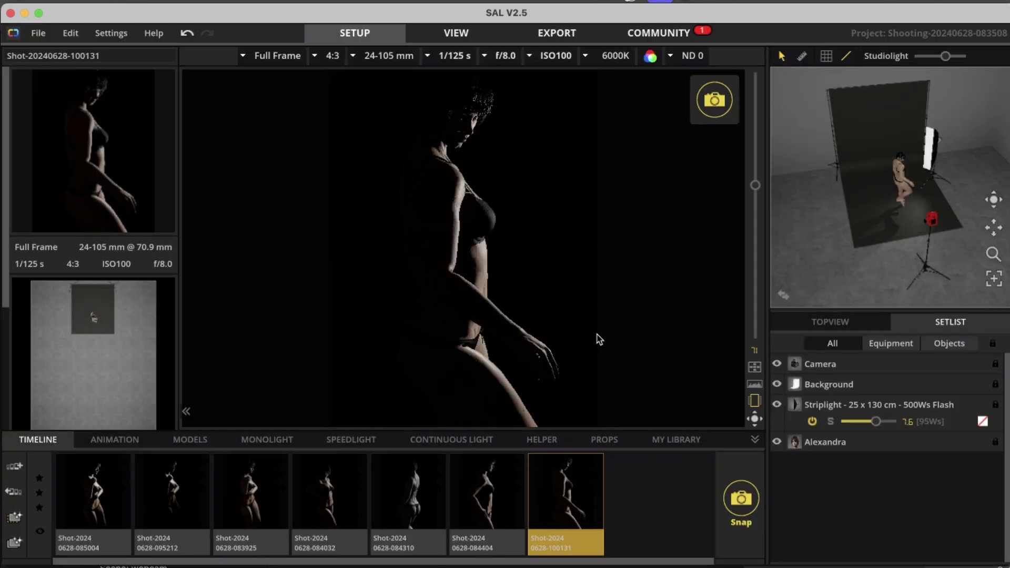
click(822, 259)
click(782, 296)
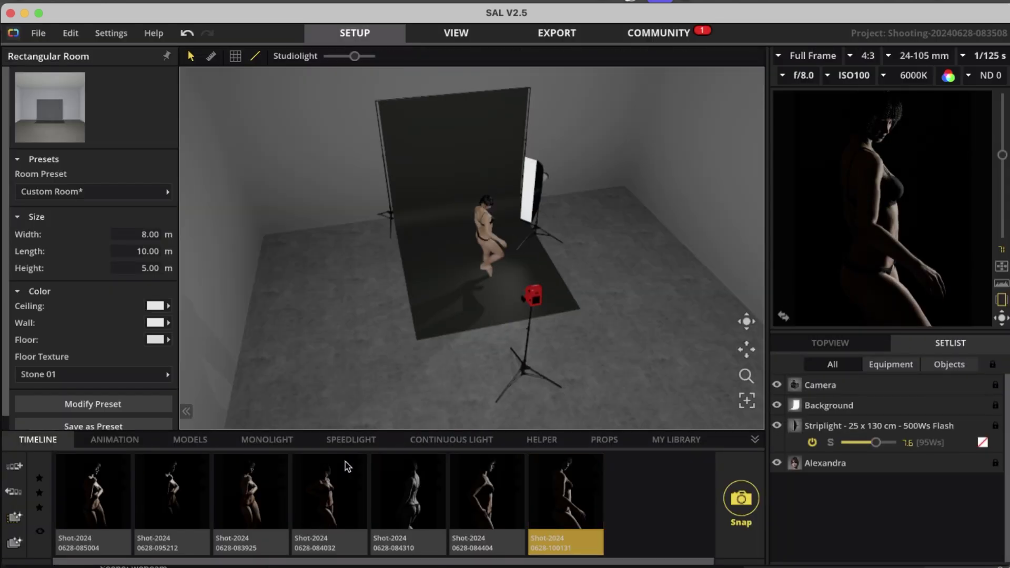
- Add a Parabolic Ø 90 cm flash beside the set at power 3.0 and compare it off and on
click(279, 444)
drag(331, 507, 343, 315)
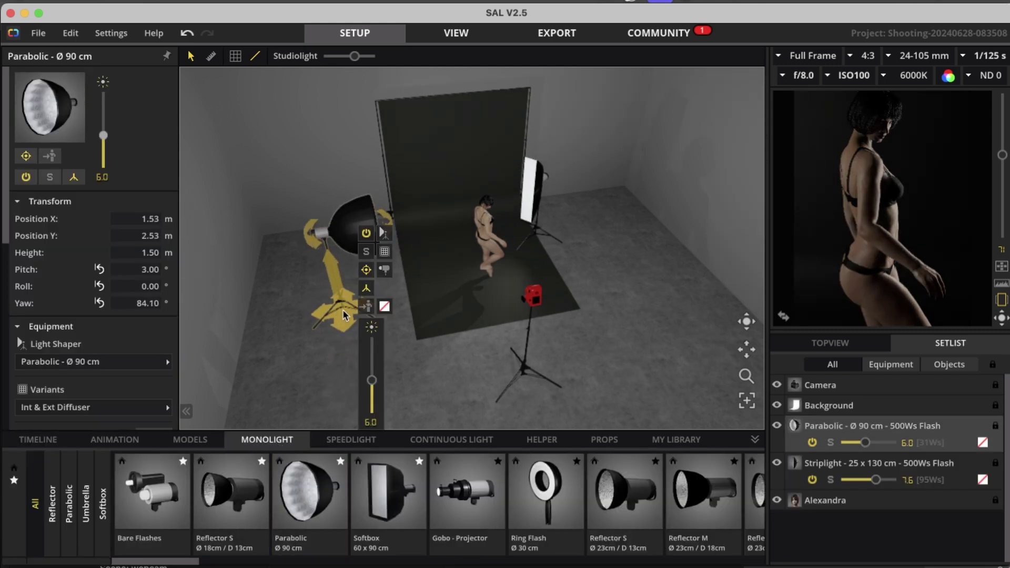
drag(372, 380, 373, 416)
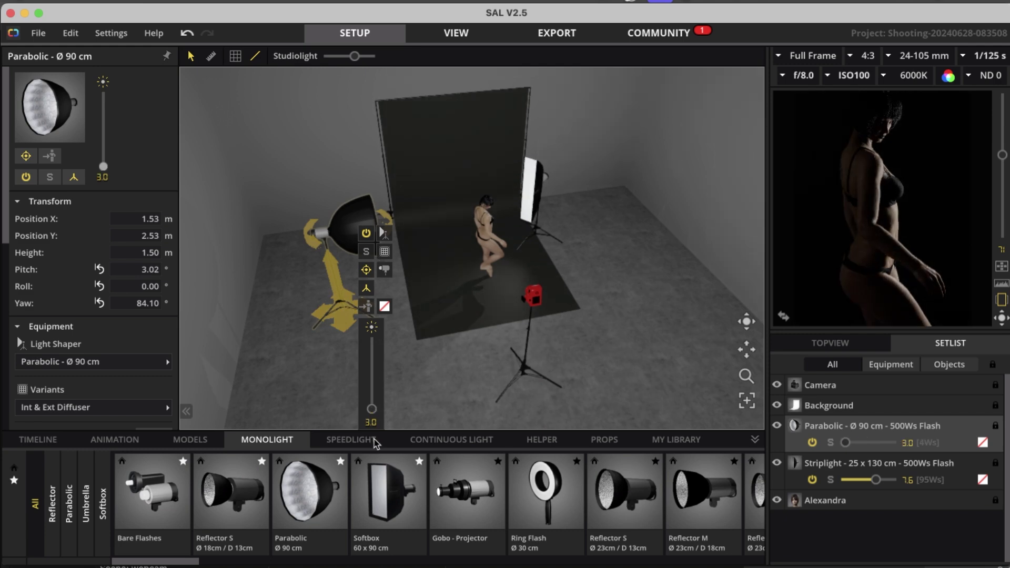
click(784, 316)
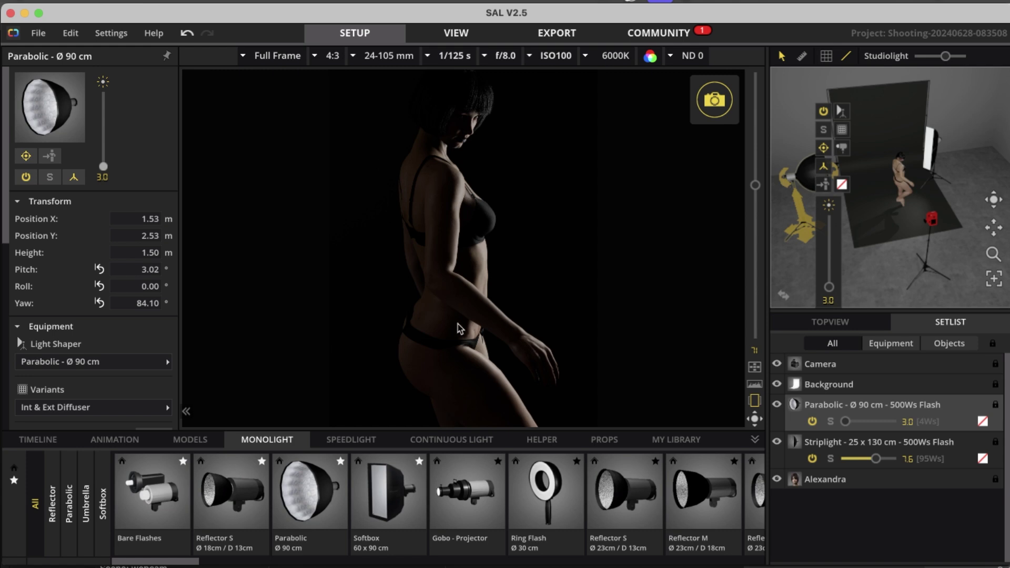
click(824, 112)
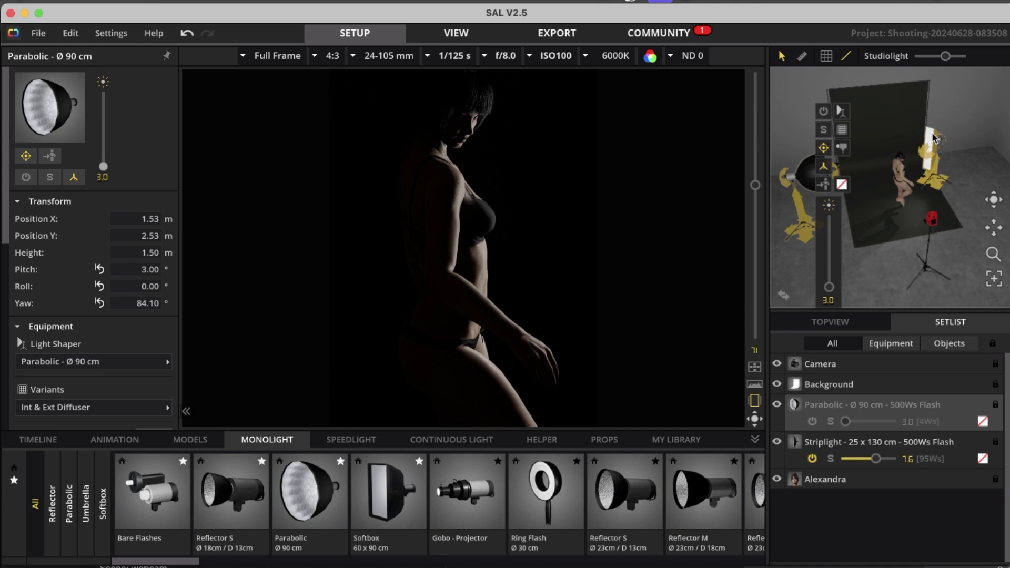
click(824, 111)
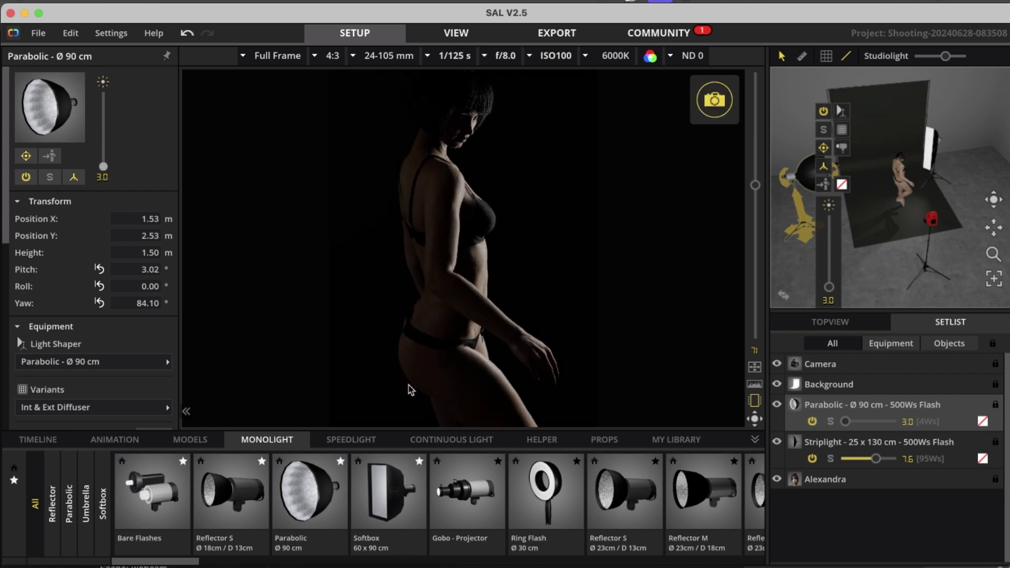
- Apply the 119 Dark Blue gel to the parabolic flash and set its power to 5.5 (22Ws)
click(843, 185)
click(786, 200)
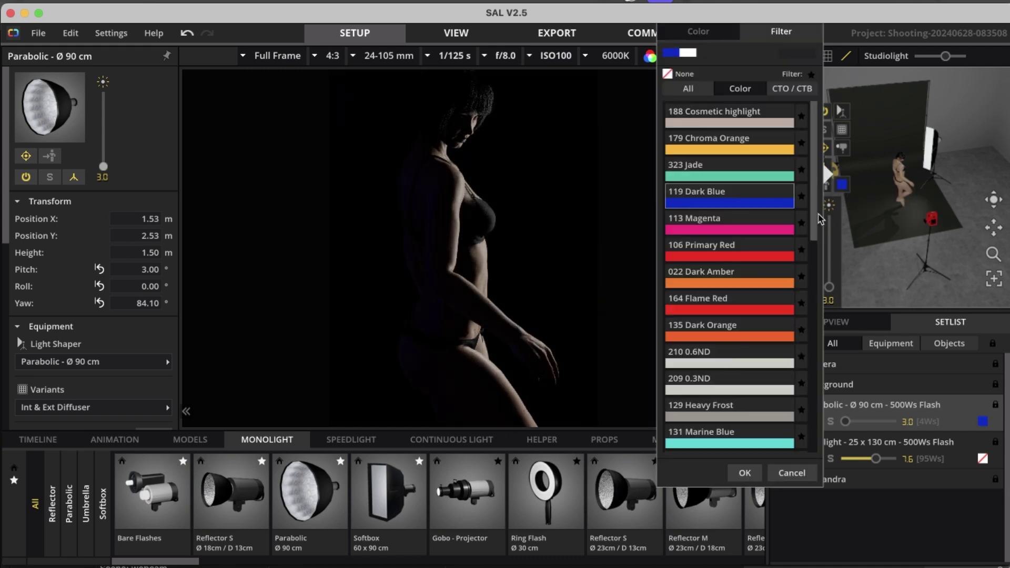
click(829, 287)
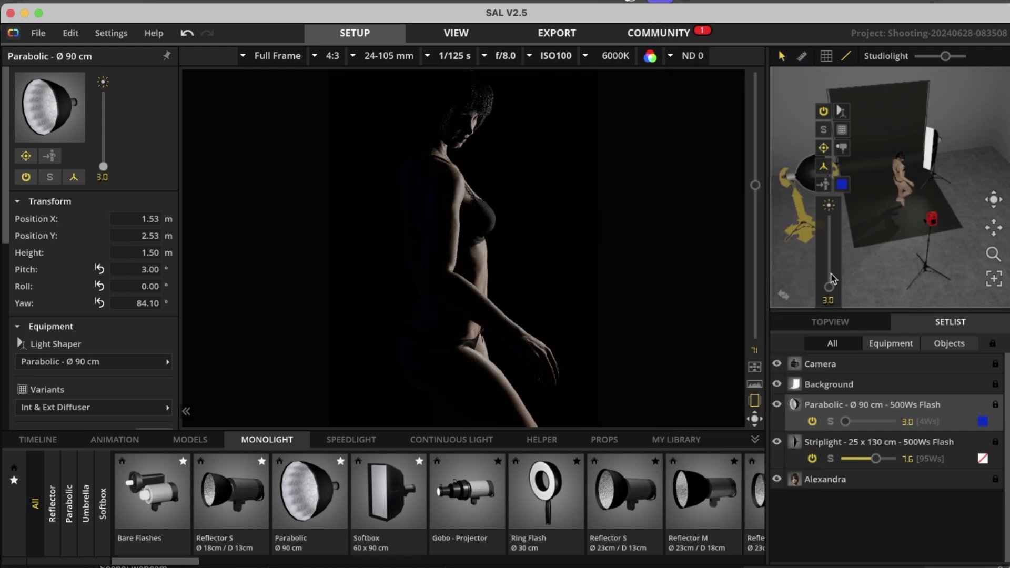
drag(829, 286, 831, 264)
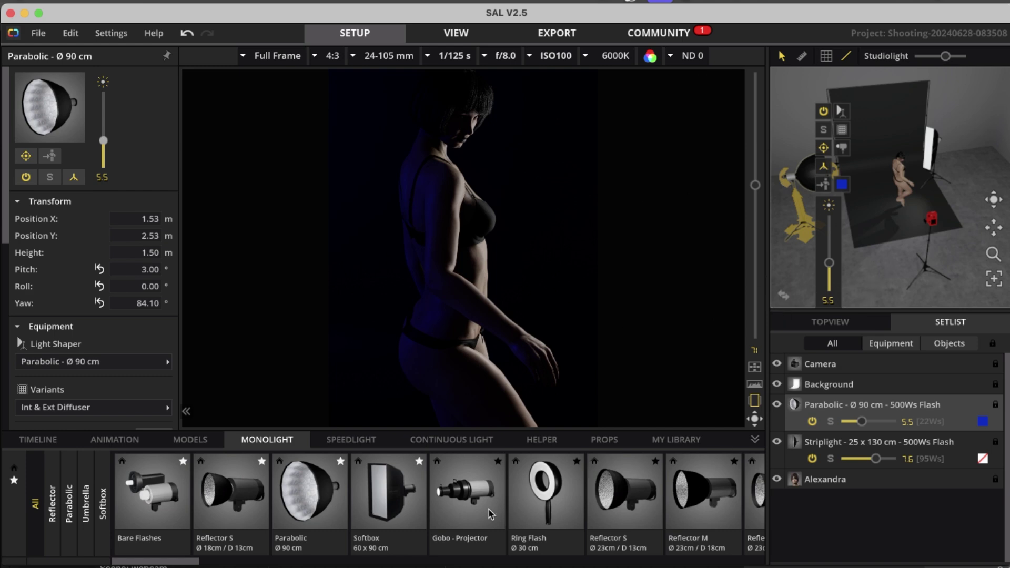
click(38, 440)
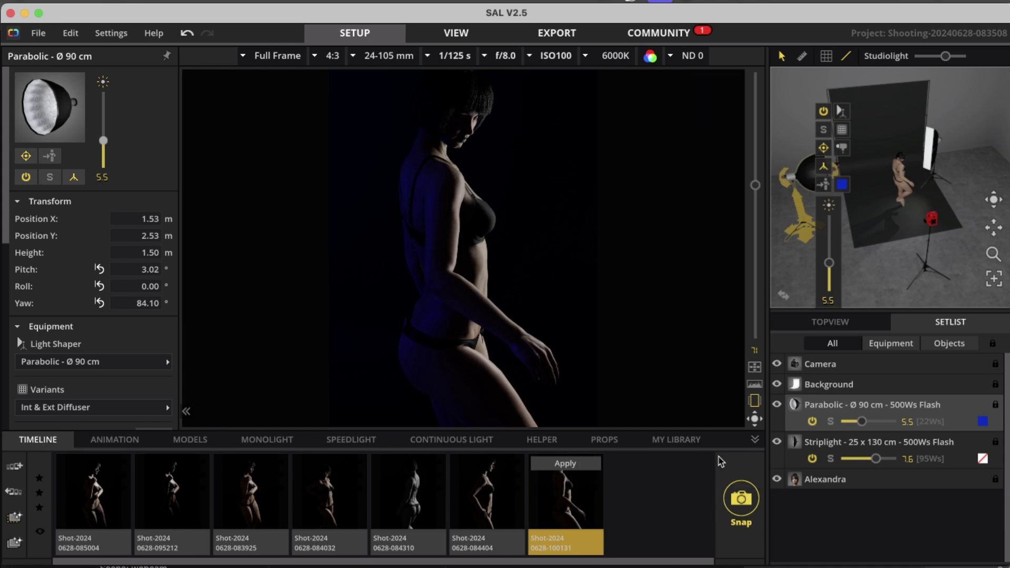
- Deselect the light via the room floor and orbit the preview to a frontal view of the setup
click(874, 272)
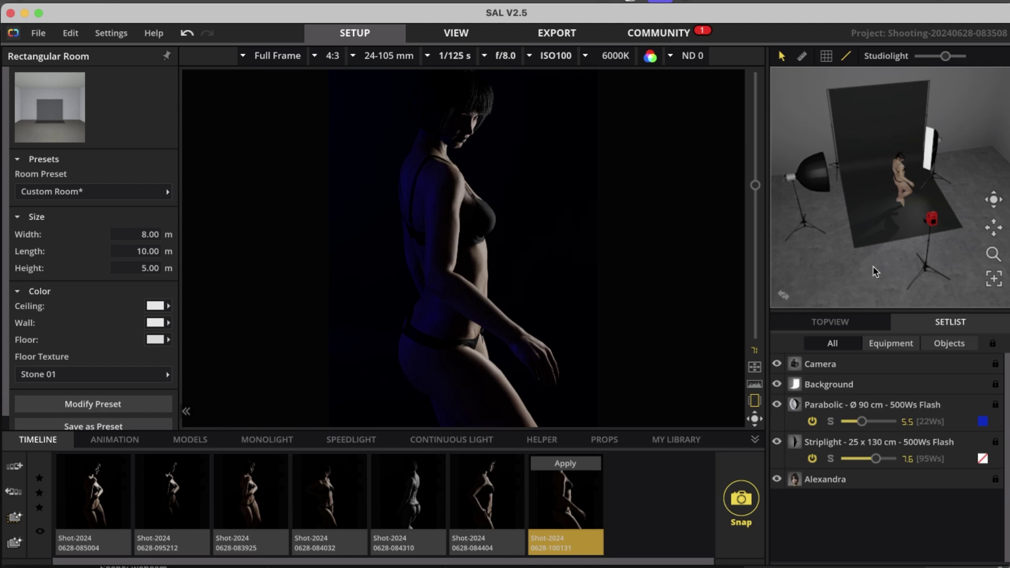
drag(875, 272, 854, 269)
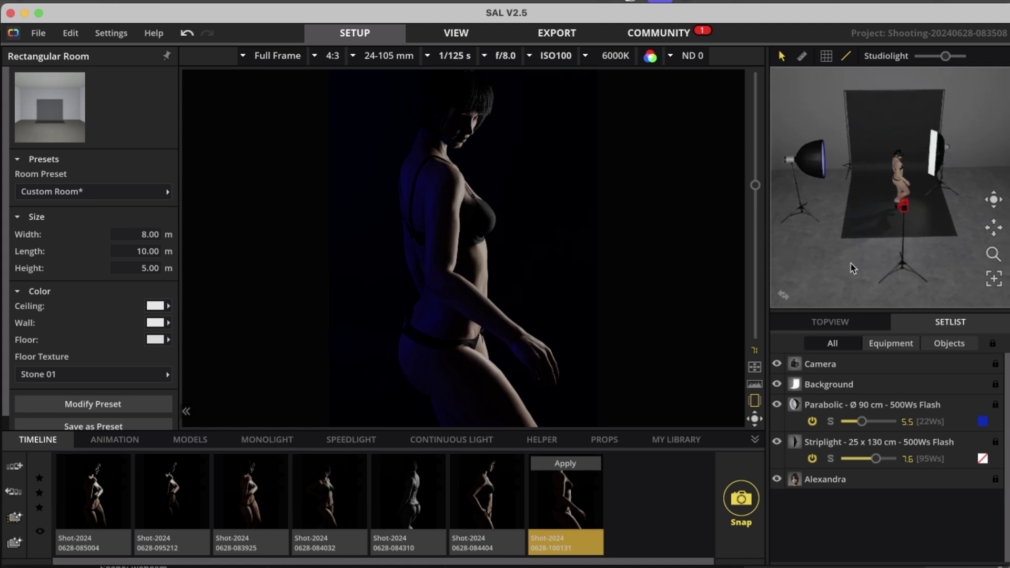